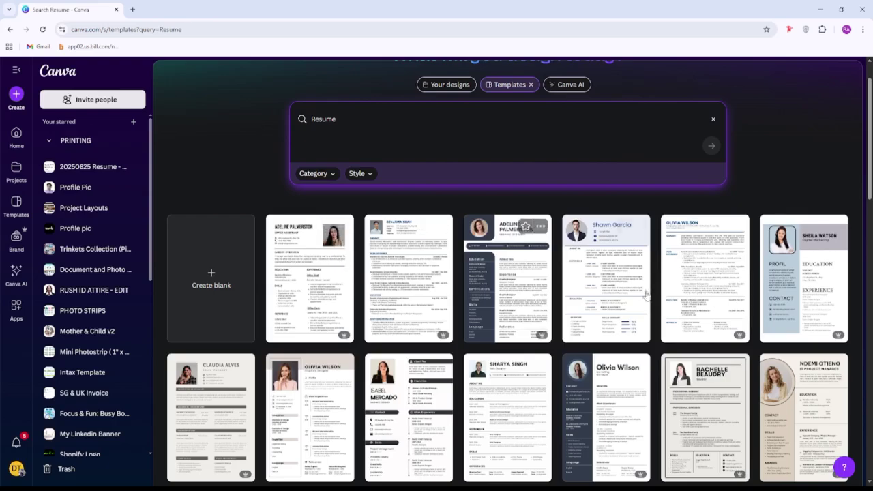
# Step: Browse the resume templates and open the Blue and White Professional Corporate Resume for customizing
pyautogui.scroll(1, 723, 273)
pyautogui.scroll(-3, 502, 304)
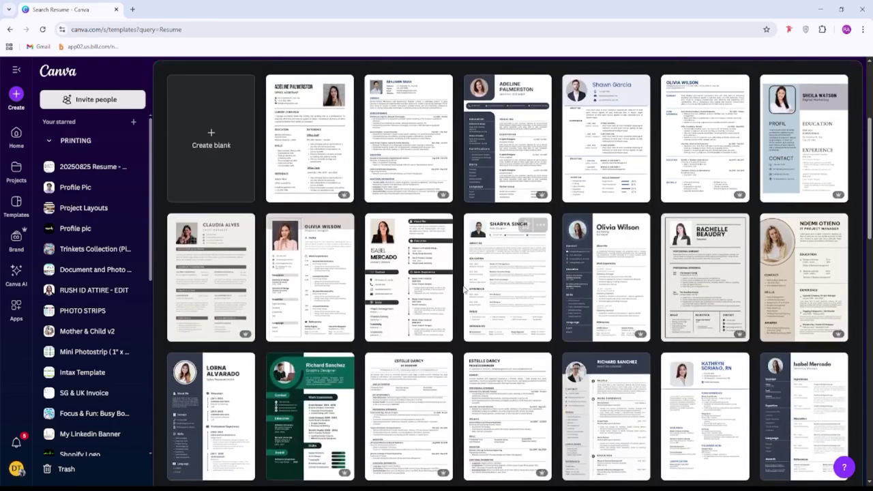
pyautogui.scroll(-1, 502, 304)
pyautogui.scroll(-2, 716, 355)
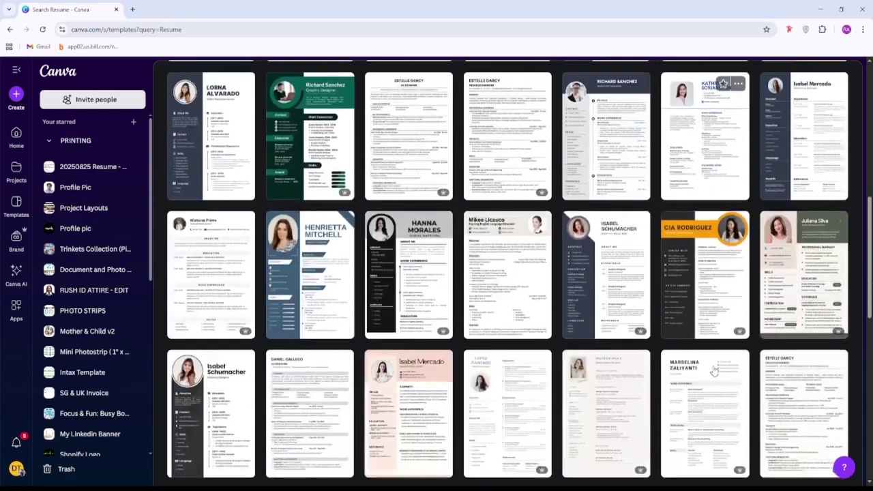
pyautogui.scroll(5, 716, 355)
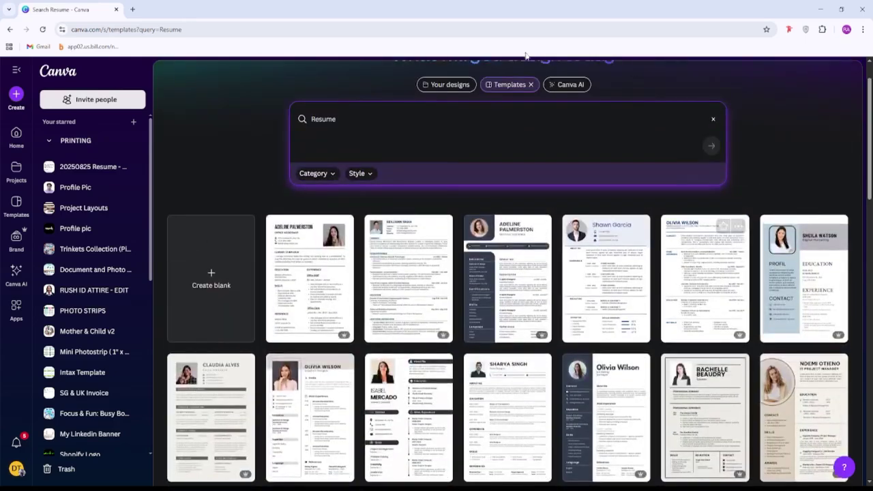
pyautogui.click(698, 274)
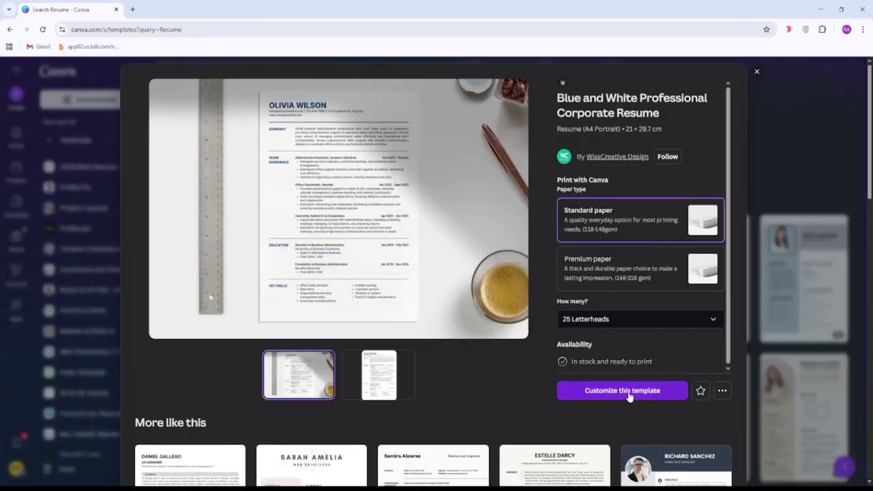
pyautogui.click(634, 386)
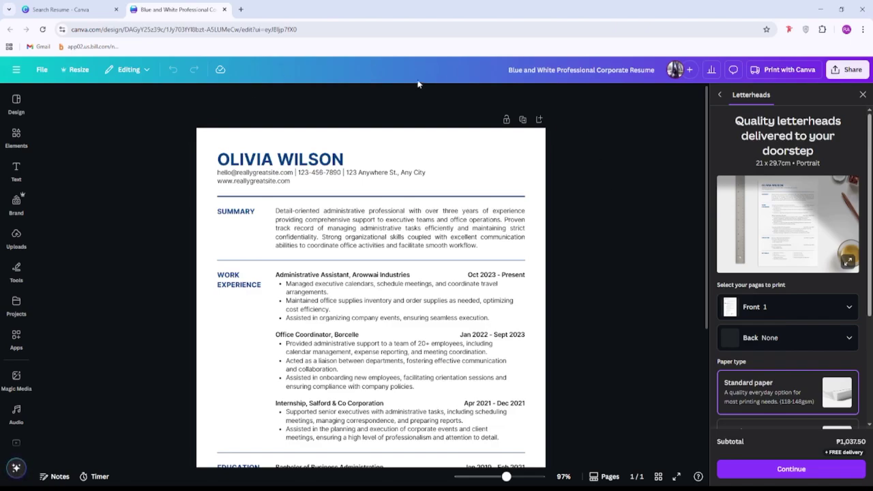
# Step: Delete the website line from the contact details under the name, leaving no empty line
pyautogui.scroll(-3, 656, 174)
pyautogui.scroll(2, 655, 174)
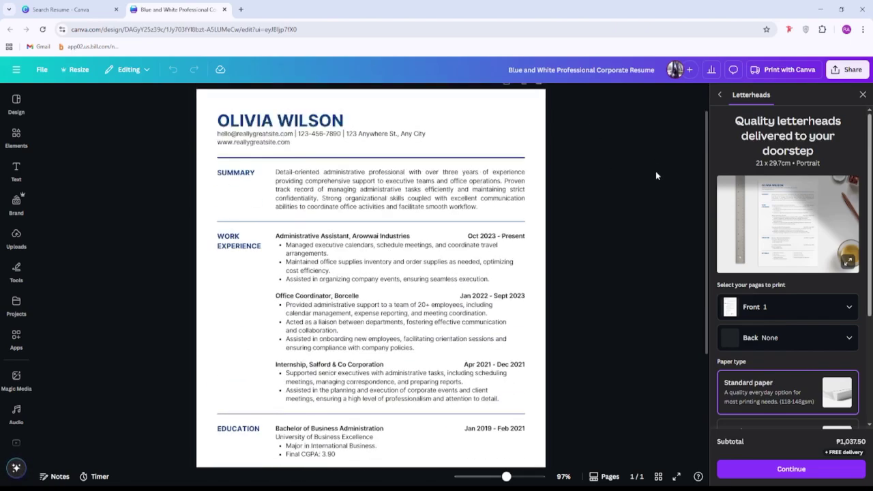
pyautogui.scroll(1, 656, 171)
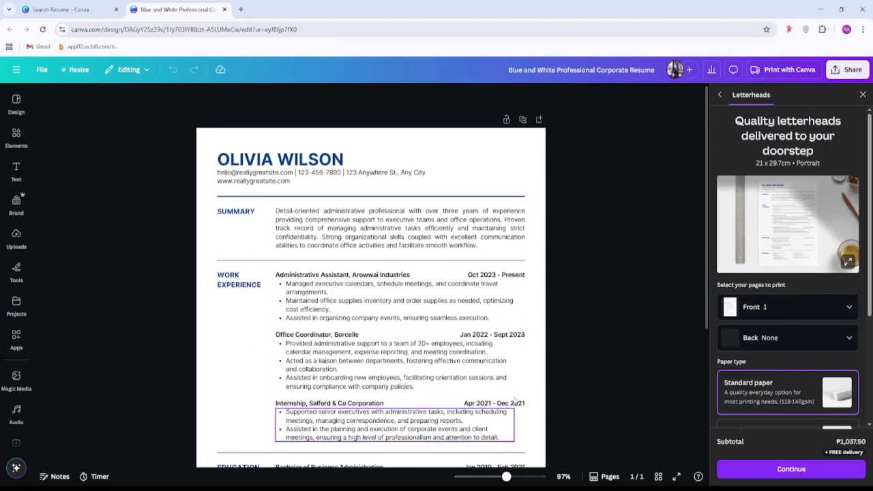
pyautogui.click(259, 162)
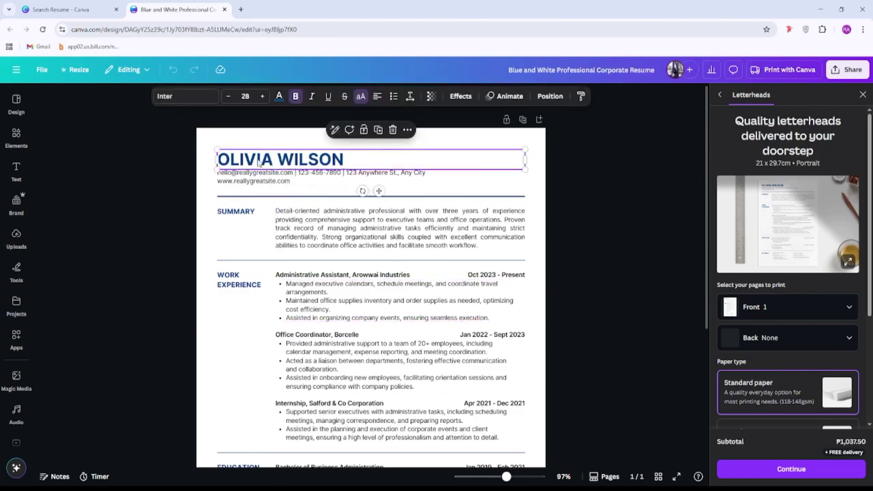
pyautogui.click(255, 177)
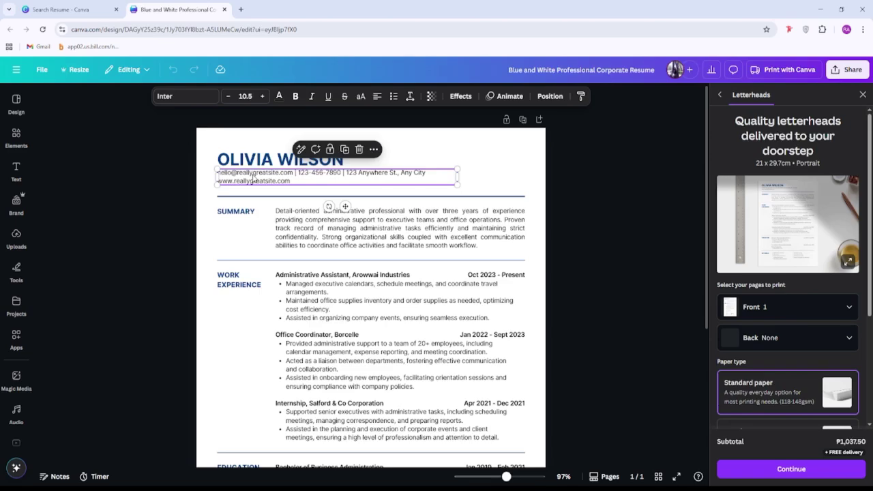
pyautogui.click(313, 175)
pyautogui.click(319, 181)
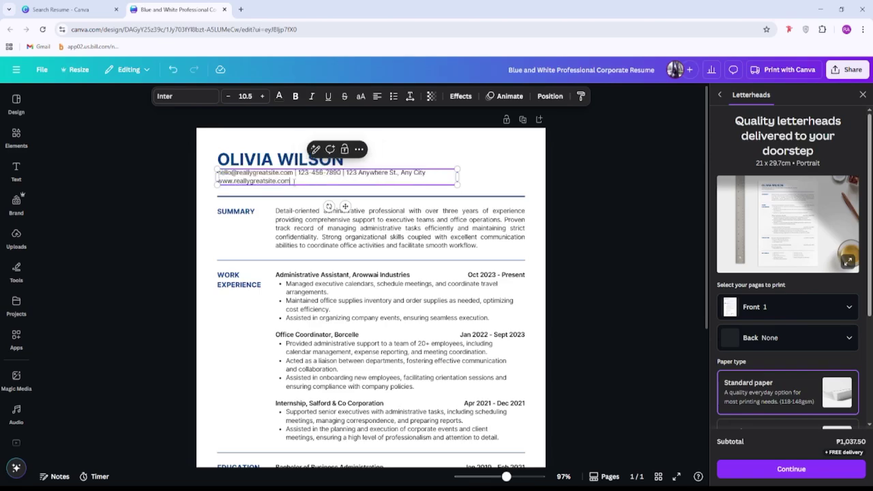
pyautogui.moveTo(293, 180); pyautogui.dragTo(216, 182)
pyautogui.press('BackSpace')
pyautogui.press('BackSpace')
pyautogui.click(476, 145)
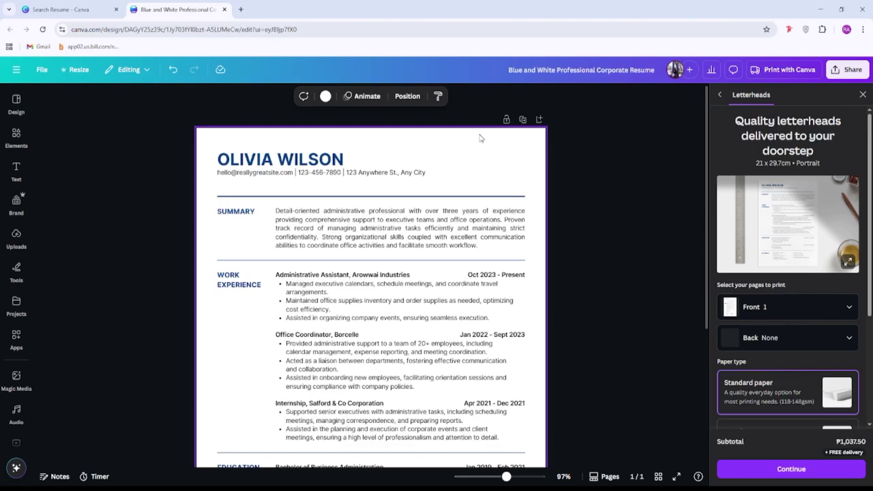
pyautogui.click(242, 174)
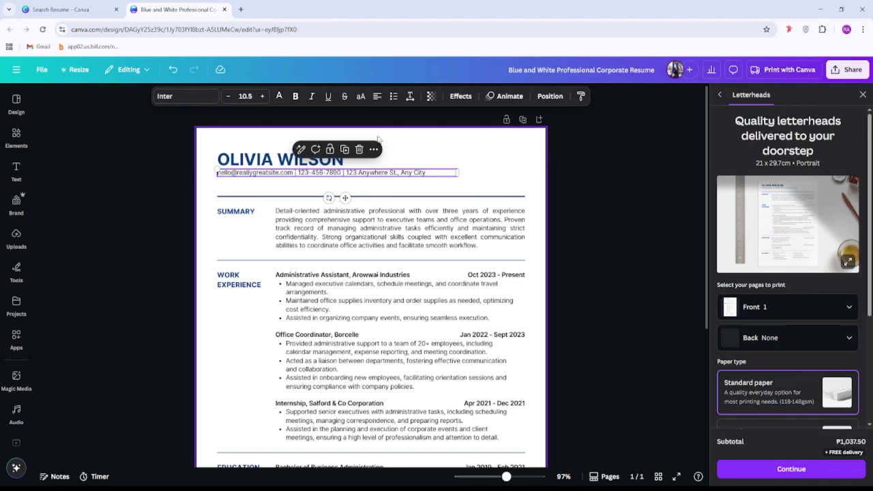
pyautogui.click(213, 139)
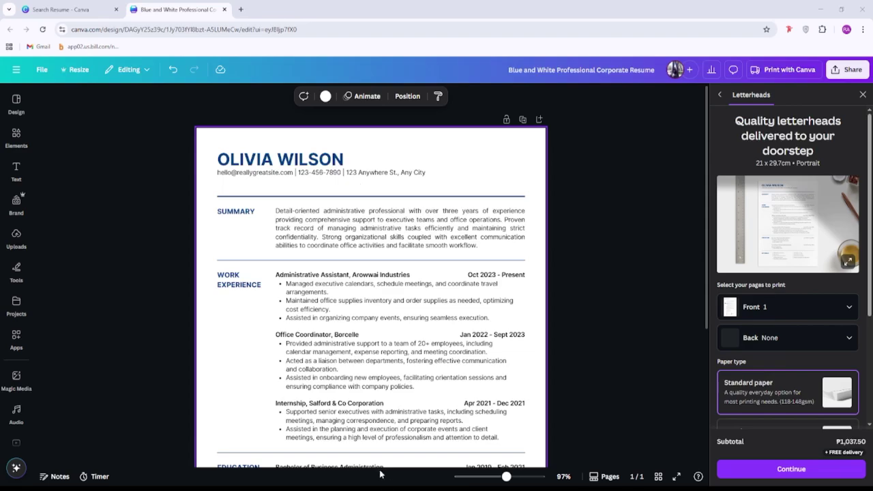
# Step: Replace the summary with the paragraph beginning "Motivated and detail-oriented aspiring Data Entry Specialist with hands-on project experience" and shift it slightly up between the divider lines
pyautogui.click(335, 227)
pyautogui.hotkey('ctrl', 'a')
pyautogui.write('Motivated and detail-oriented aspiring Data Entry Specialist with hands-on project experience in Excel data cleaning, segregating expenses per company, and calculating totals. Skilled at formatting data into clean, presentable spreadsheets and transferring information from PDFs into accurate records. Eager to contribute efficiency, consistency, and strong attention to detail in an entry-level data entry role. Quick to learn new tools and adapt to different systems')
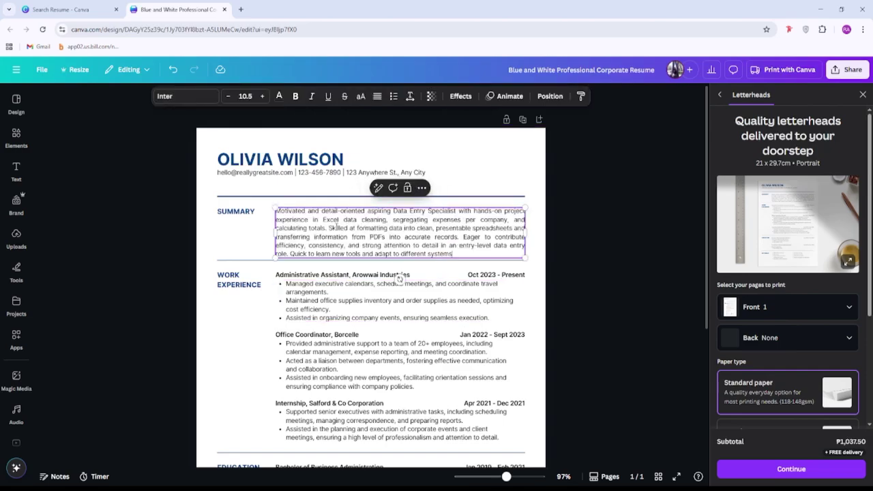
pyautogui.click(313, 264)
pyautogui.click(339, 236)
pyautogui.moveTo(339, 236); pyautogui.dragTo(338, 231)
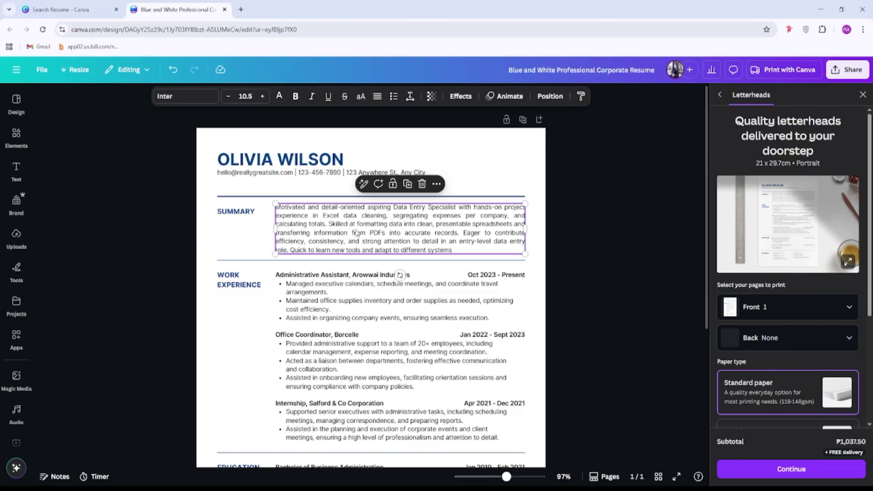
pyautogui.click(235, 334)
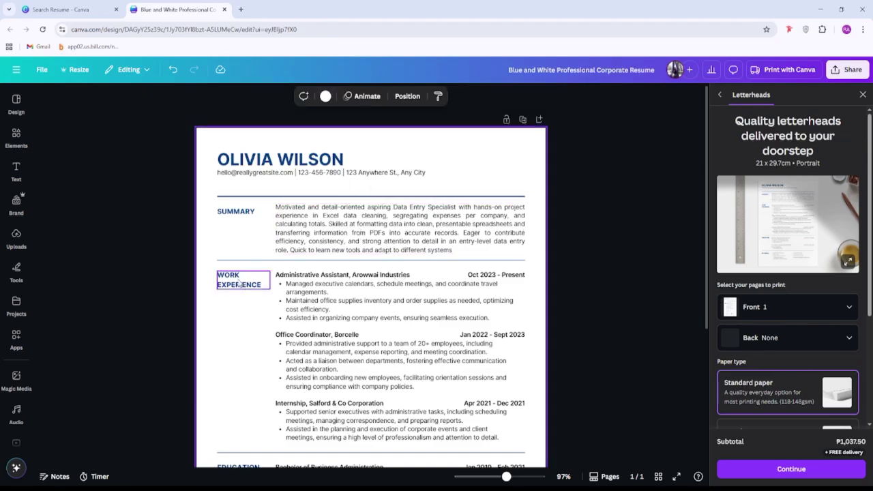
# Step: Change the "WORK EXPERIENCE" section heading to "PROJECTS"
pyautogui.click(239, 285)
pyautogui.click(238, 285)
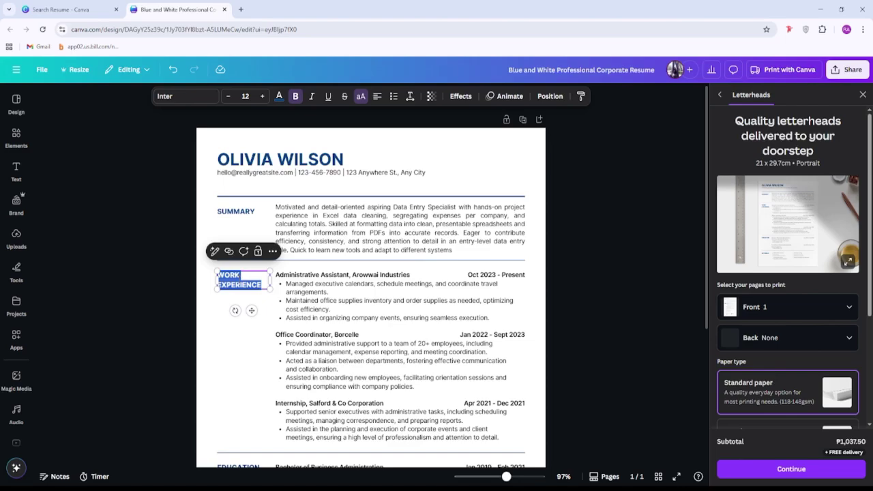
pyautogui.write('PROJECTS')
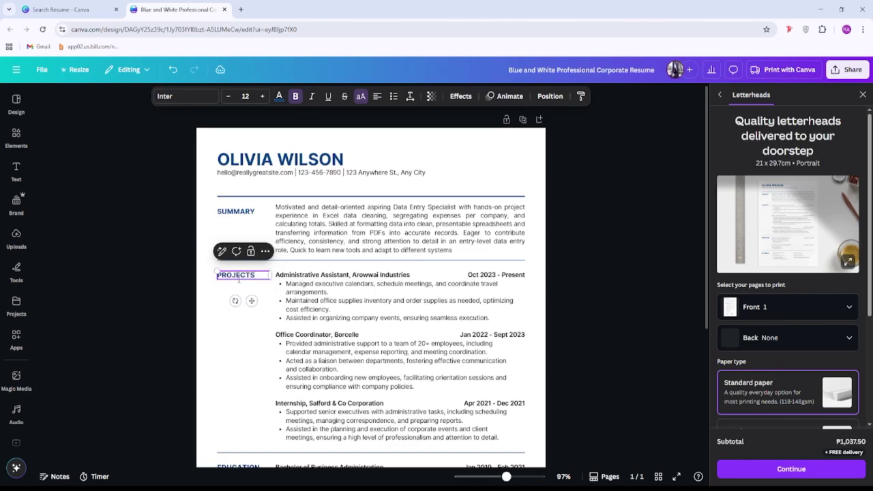
pyautogui.click(465, 146)
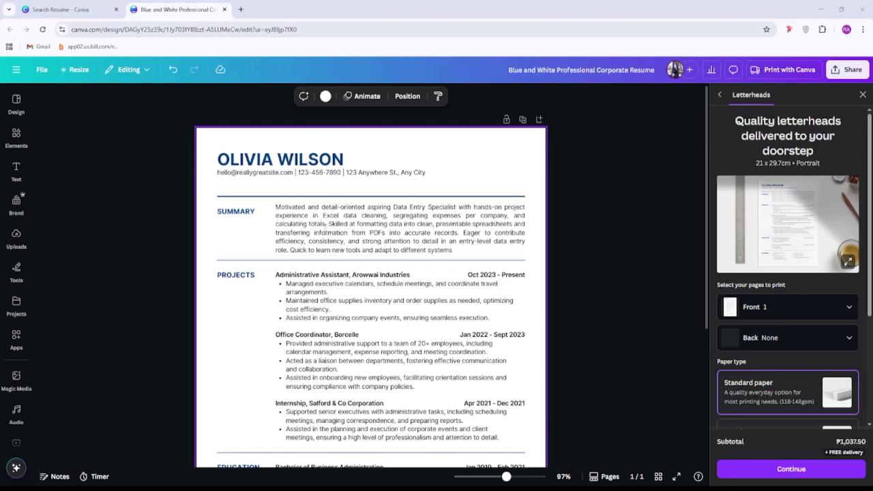
# Step: Retitle the first project entry "Demo Project – PDF to Spreadsheet Professional Listing" and set its date to September 2025
pyautogui.click(314, 274)
pyautogui.tripleClick(314, 274)
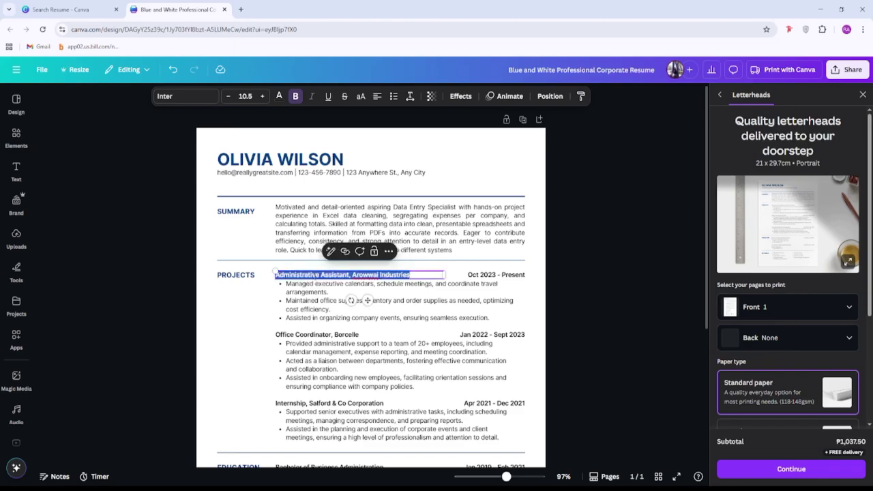
pyautogui.write('Demo Project – PDF to Spreadsheet Professional Listing')
pyautogui.tripleClick(460, 274)
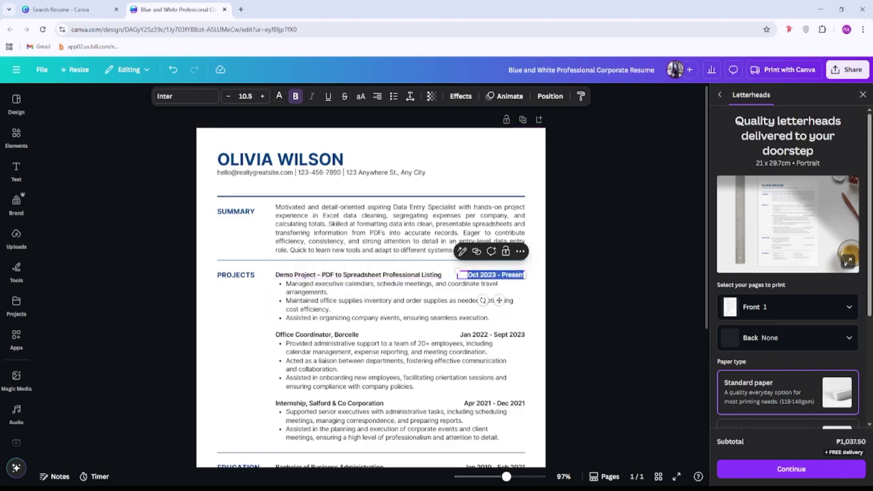
pyautogui.write('September')
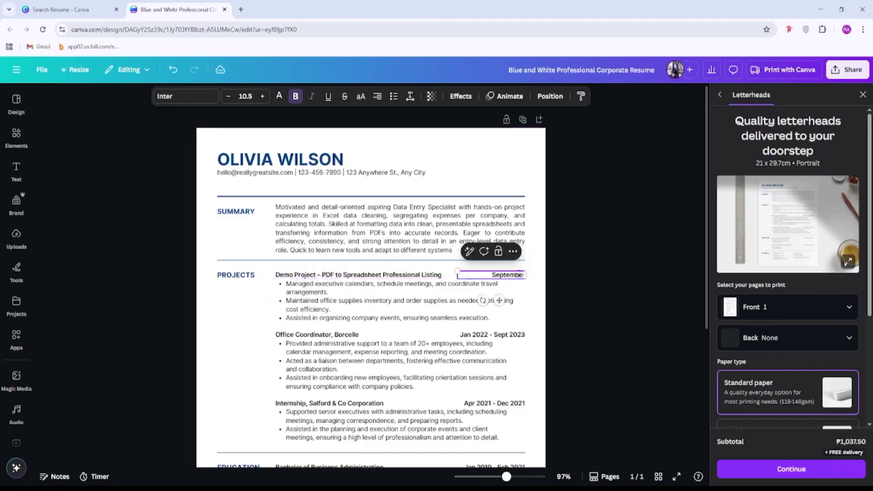
pyautogui.write(' 2025')
pyautogui.click(231, 311)
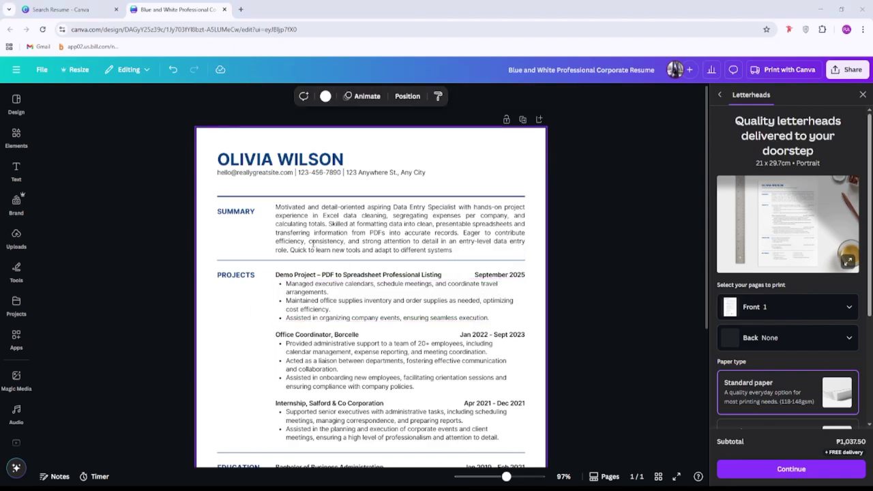
# Step: Replace the first project's bullets with three on transferring professional details from PDFs, standardizing and formatting data, and double-checking entries, without a trailing empty bullet
pyautogui.tripleClick(339, 309)
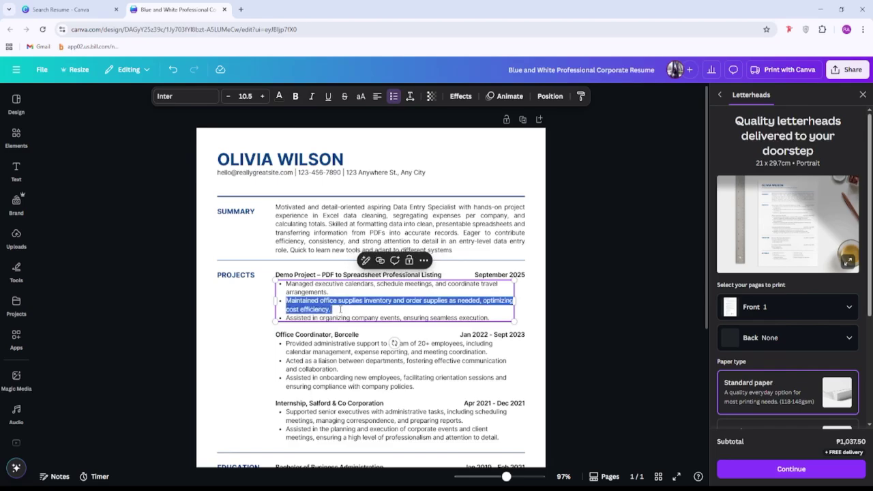
pyautogui.hotkey('ctrl', 'a')
pyautogui.write('Transferred professional details (names, positions, contact information) from PDF documents into spreadsheets. Standardized and formatted data for clarity and consistency. Double-checked entries to maintain accuracy and prevent errors.')
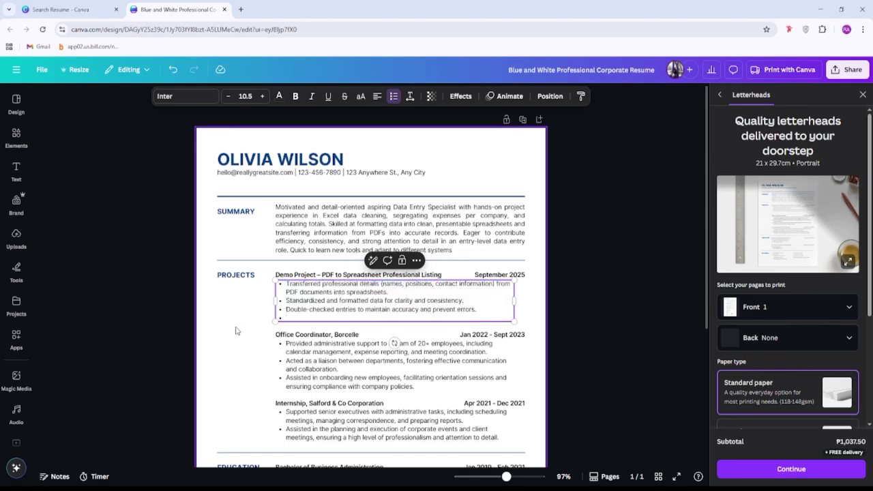
pyautogui.press('BackSpace')
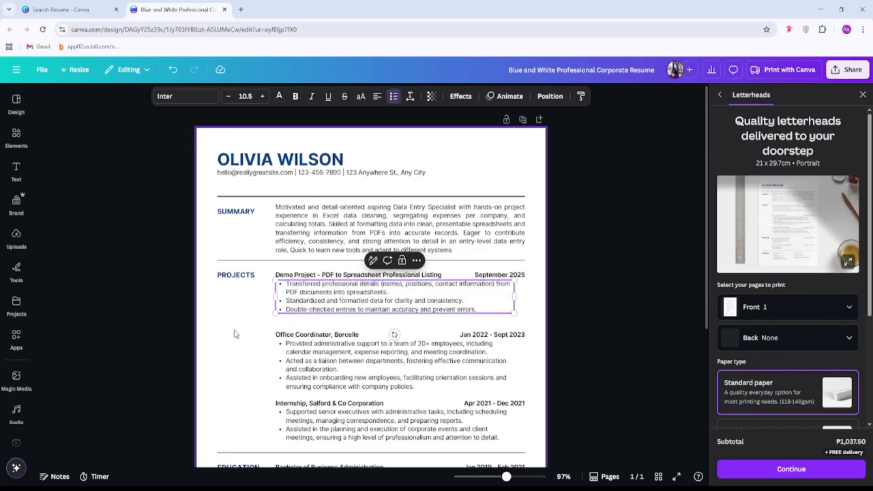
pyautogui.click(234, 334)
# Step: Move the second entry's title and date up closer to the first project's bullets, keeping both on the same line
pyautogui.moveTo(294, 334); pyautogui.dragTo(298, 326)
pyautogui.click(489, 335)
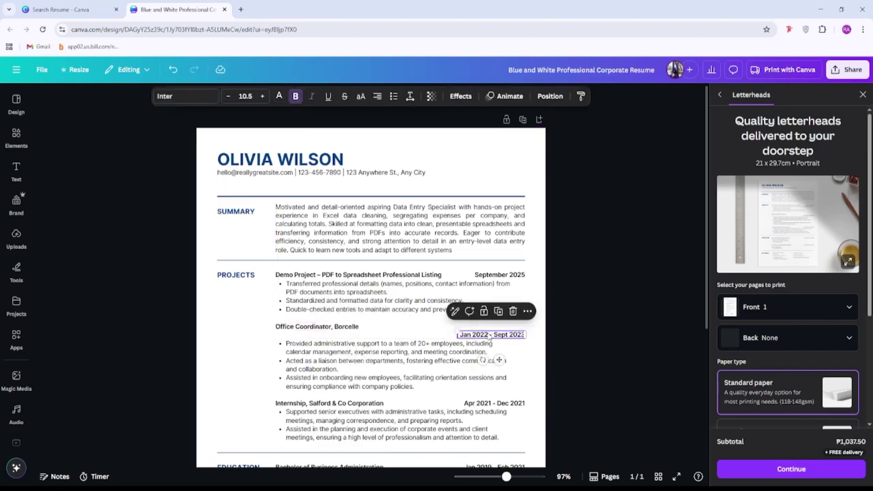
pyautogui.moveTo(489, 337); pyautogui.dragTo(467, 327)
pyautogui.click(224, 333)
pyautogui.click(203, 337)
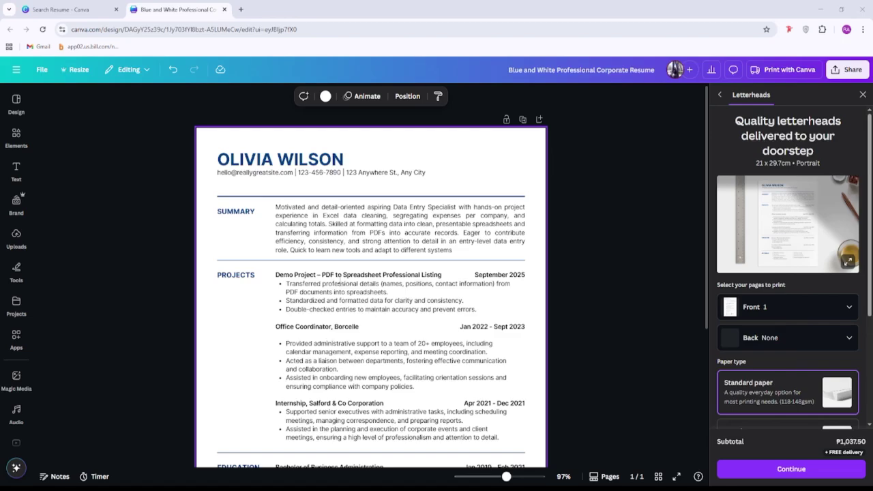
# Step: Retitle the second entry "Demo Project – Excel Data Cleaning & Expense Segregation", widen it to fit one line, and set its date to September 2025
pyautogui.doubleClick(317, 326)
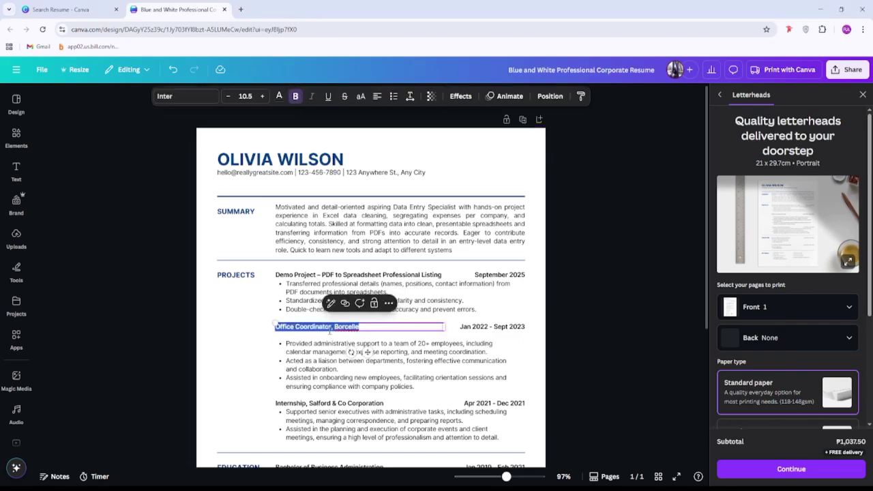
pyautogui.write('Demo Project – Excel Data Cleaning & Expense Segregation')
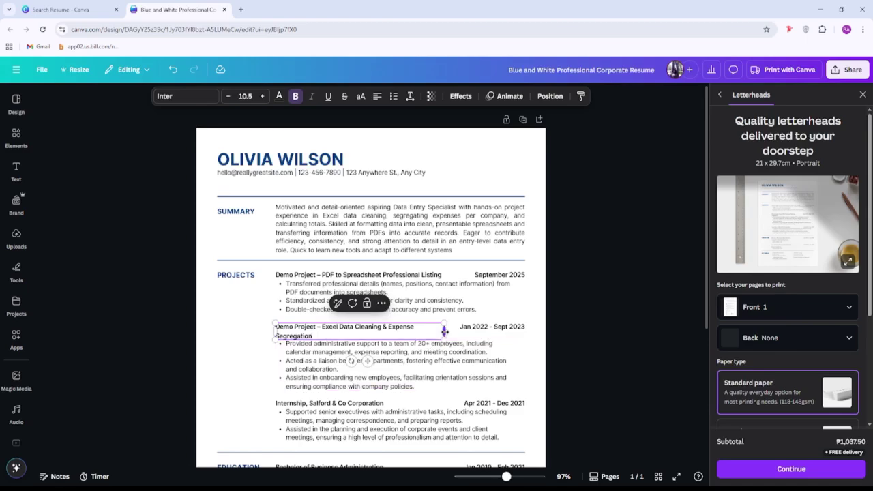
pyautogui.moveTo(445, 331); pyautogui.dragTo(454, 334)
pyautogui.click(491, 327)
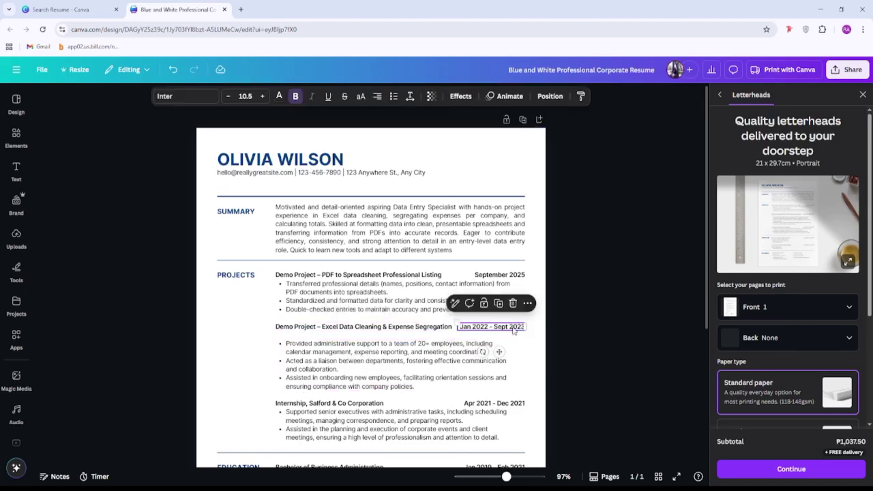
pyautogui.doubleClick(491, 327)
pyautogui.write('Septe')
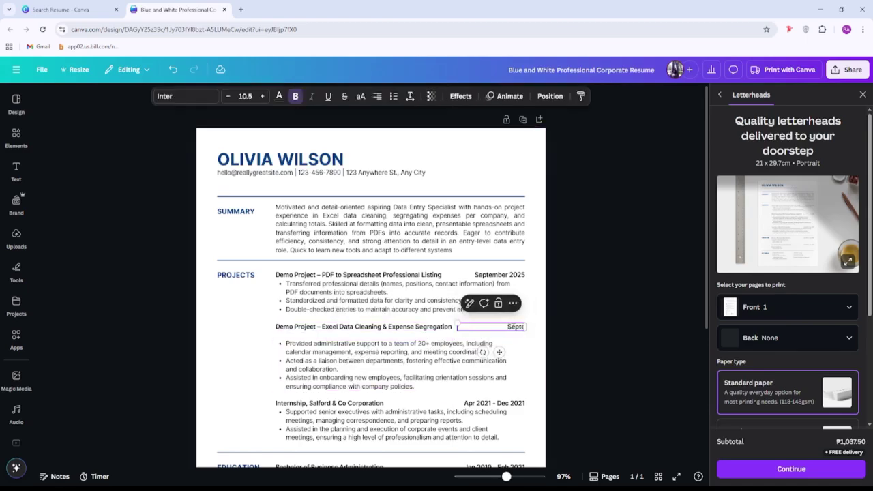
pyautogui.write('mber 2025')
pyautogui.click(225, 329)
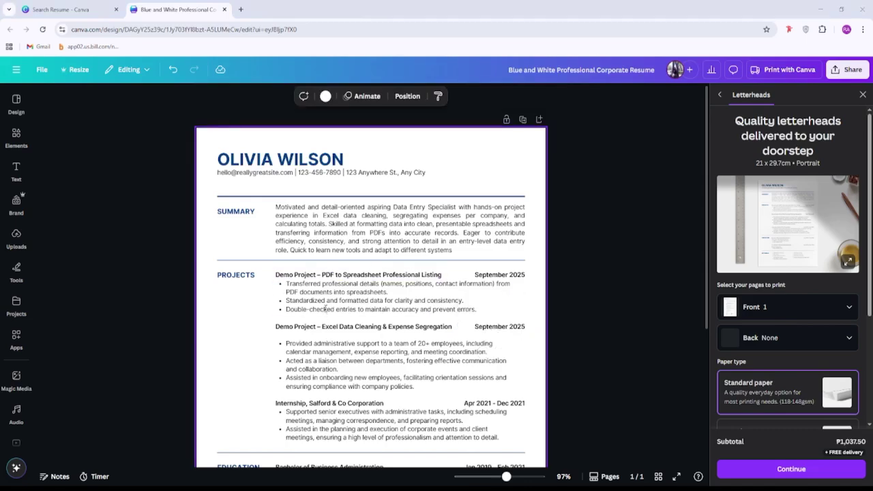
# Step: Replace the second project's bullets with six on cleaning and segregating Excel expense data, calculating totals with formulas, validating entries and producing a professional listing
pyautogui.click(331, 346)
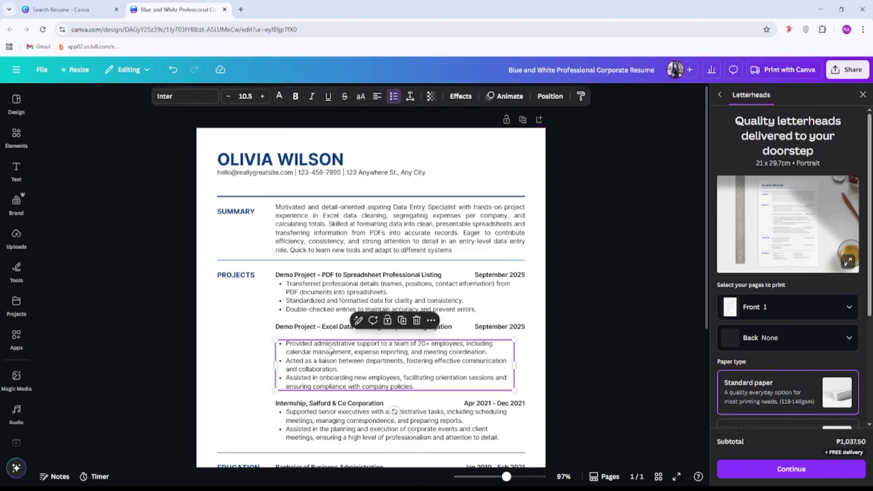
pyautogui.hotkey('ctrl', 'a')
pyautogui.write('Organized and cleaned raw company expense data in Excel. Segregated expenses per company and formatted them into a professional, easy-to-read spreadsheet. Applied formulas to calculate total expenses for each company. Reviewed and validated entries to ensure accuracy and reliability. Applied formulas to calculate total expenses per company. Produced a clean professional listing used for easier reference')
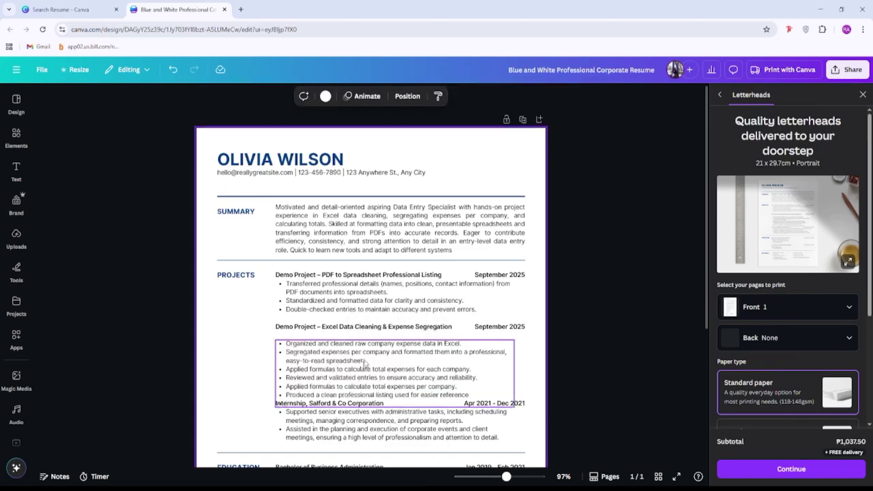
# Step: Move the second project's bullet list up slightly towards its title and remove its trailing empty bullet
pyautogui.moveTo(361, 358); pyautogui.dragTo(362, 353)
pyautogui.click(298, 402)
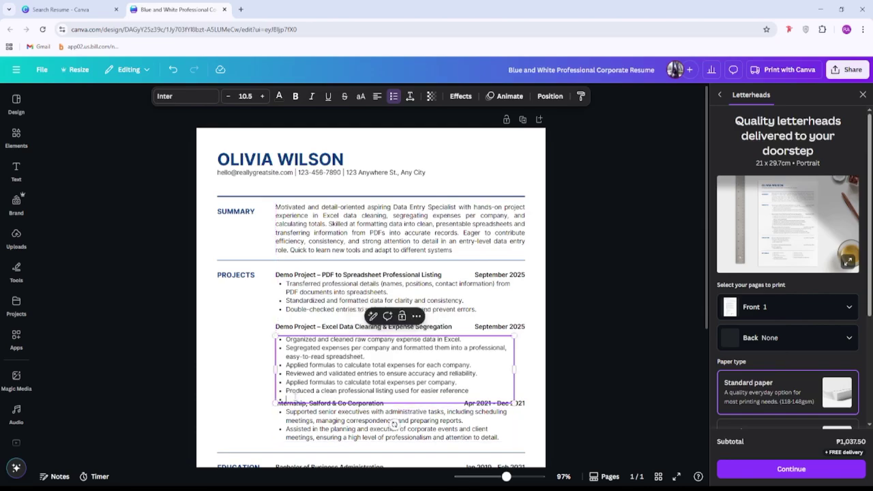
pyautogui.press('BackSpace')
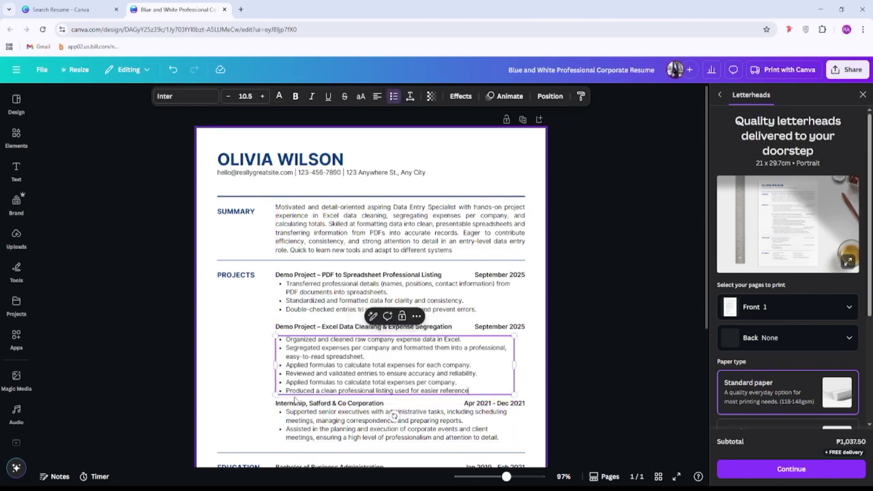
pyautogui.click(215, 386)
# Step: Delete the second project's bullets about total expenses per company and the clean professional listing, leaving no blank lines
pyautogui.click(298, 384)
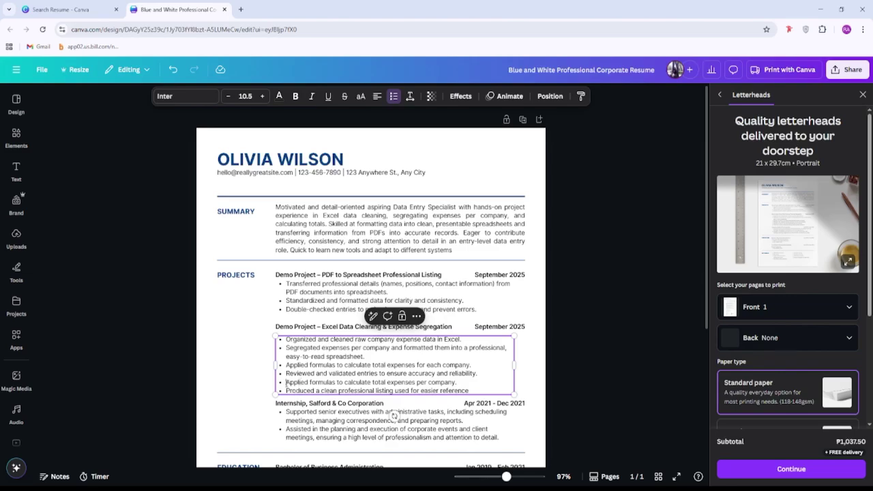
pyautogui.moveTo(285, 383); pyautogui.dragTo(482, 386)
pyautogui.press('BackSpace')
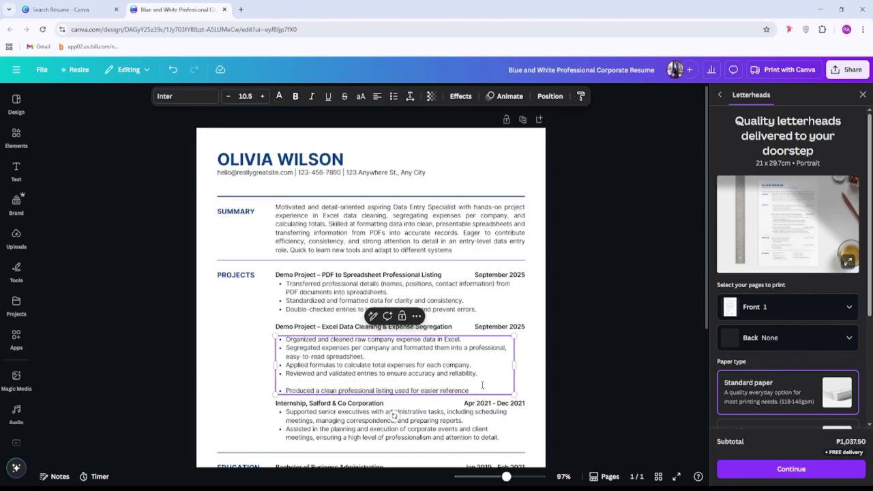
pyautogui.press('BackSpace')
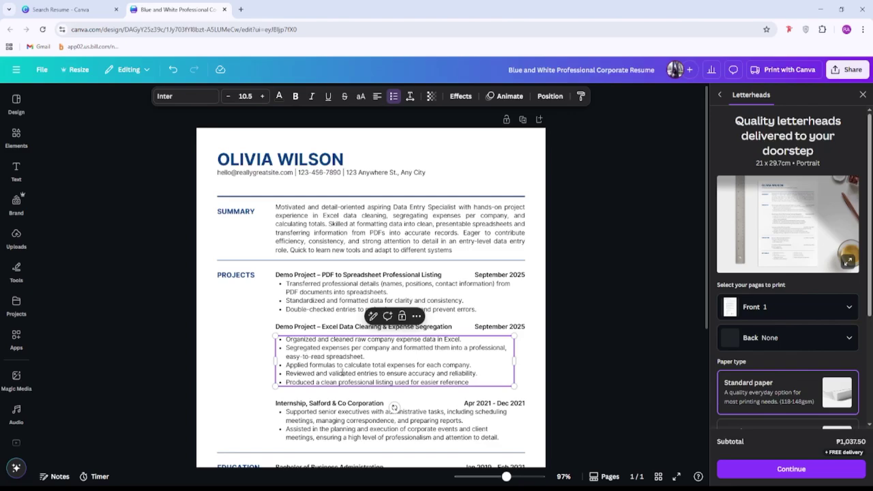
pyautogui.moveTo(286, 382); pyautogui.dragTo(469, 383)
pyautogui.press('BackSpace')
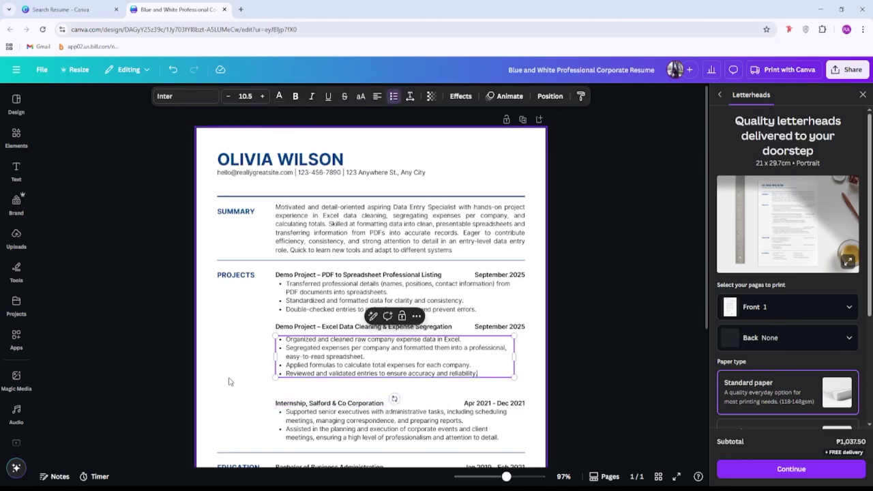
pyautogui.click(230, 380)
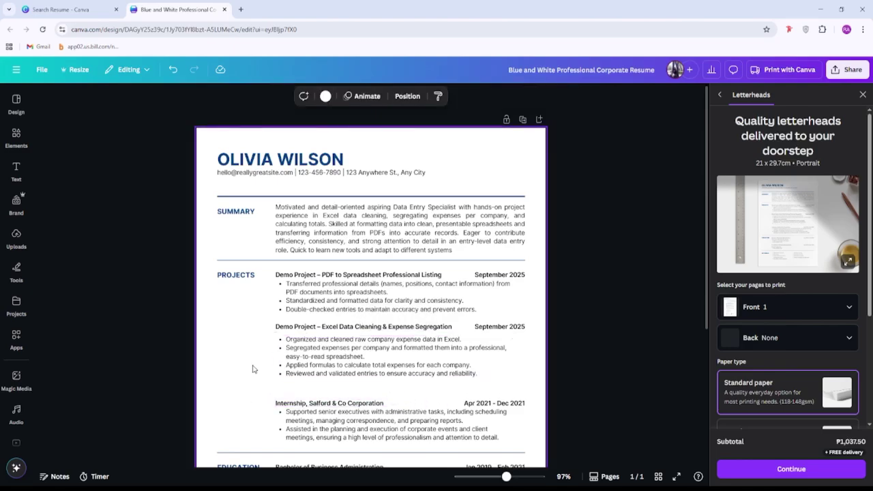
# Step: Delete the whole Internship, Salford & Co Corporation entry with its date and bullets
pyautogui.scroll(-3, 252, 368)
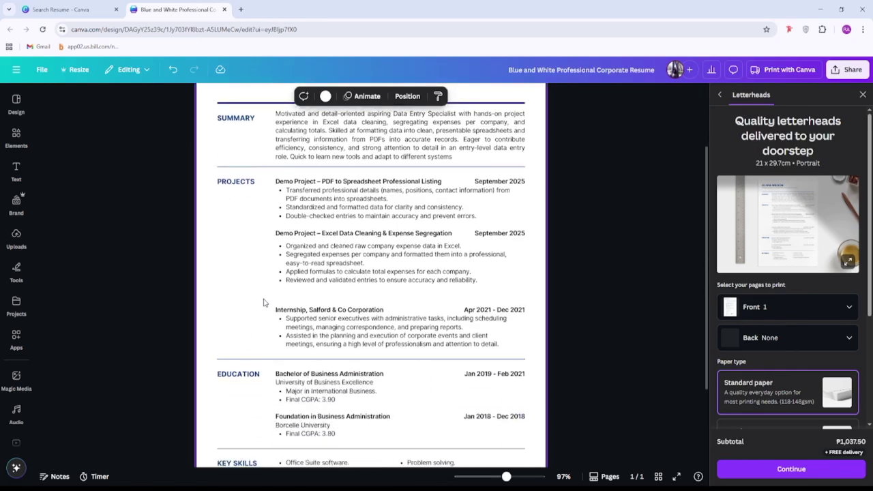
pyautogui.moveTo(263, 299); pyautogui.dragTo(530, 358)
pyautogui.press('Delete')
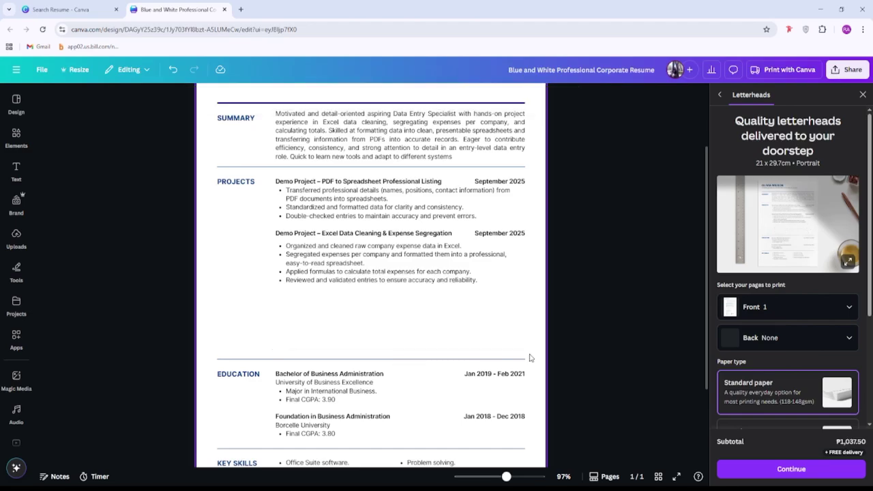
pyautogui.click(325, 315)
# Step: Group the Education section with its divider line and move it up to just below the second project's bullets
pyautogui.moveTo(274, 352); pyautogui.dragTo(524, 436)
pyautogui.click(348, 339)
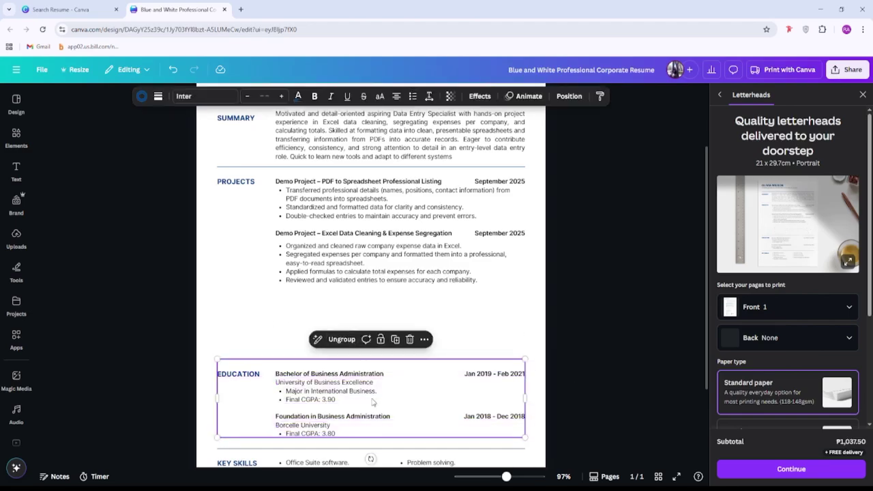
pyautogui.moveTo(374, 396); pyautogui.dragTo(373, 331)
pyautogui.click(315, 413)
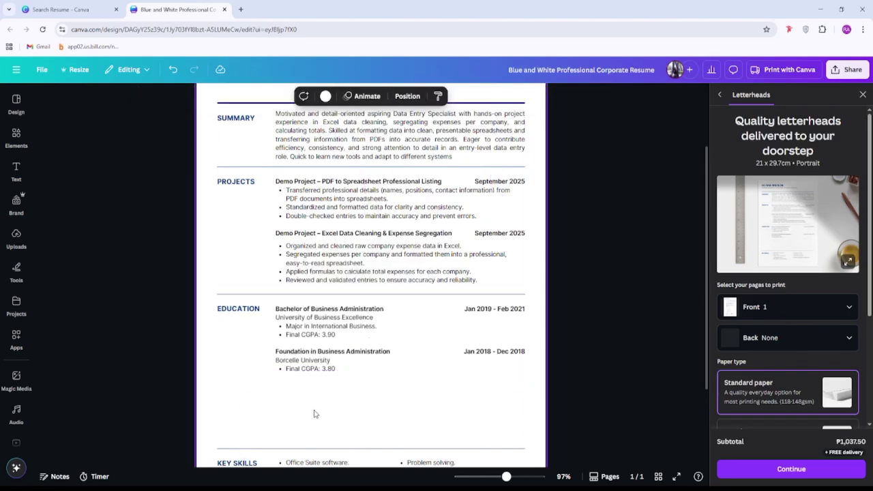
pyautogui.click(365, 354)
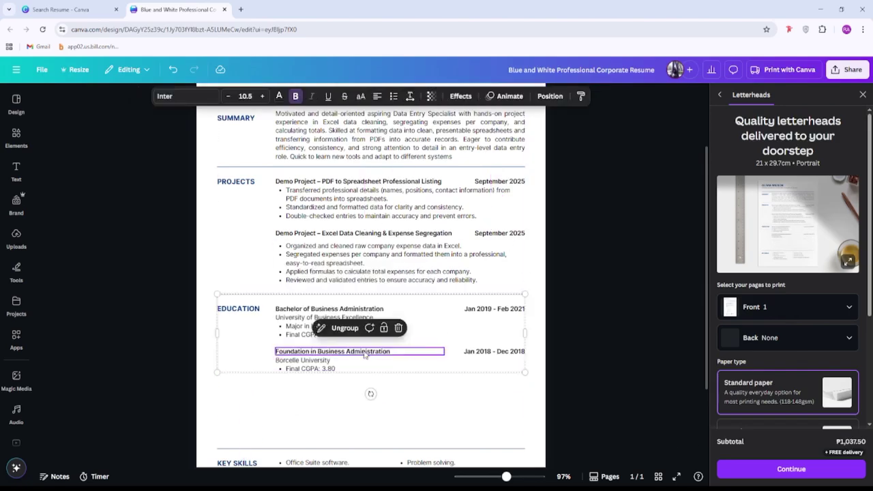
pyautogui.click(360, 350)
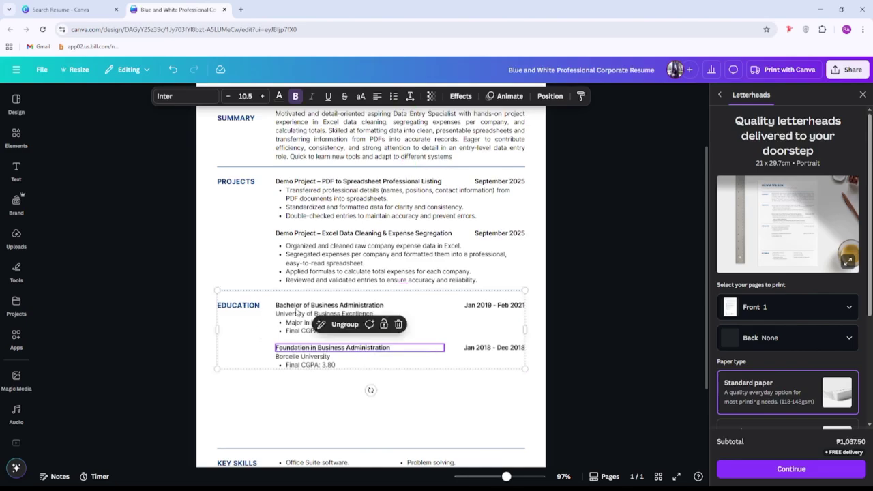
pyautogui.click(296, 386)
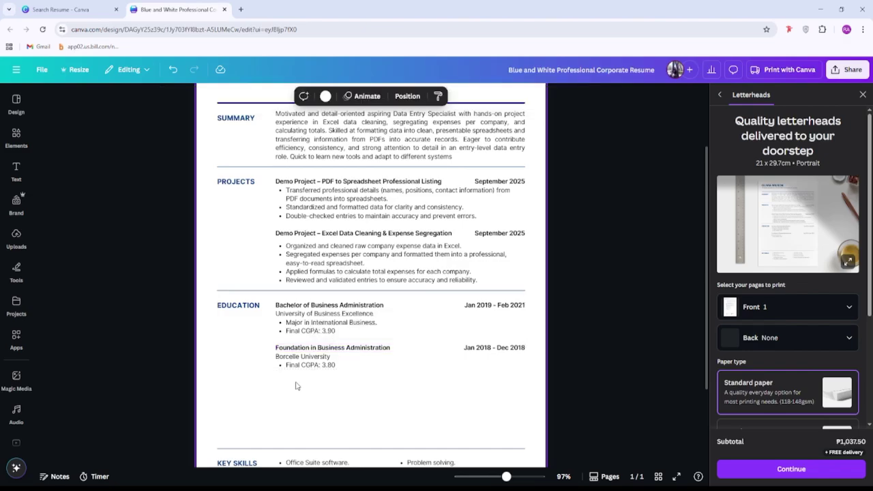
# Step: Move the Key Skills heading, both skill columns and their divider line up together to just below the Education section
pyautogui.scroll(1, 359, 386)
pyautogui.scroll(-2, 359, 386)
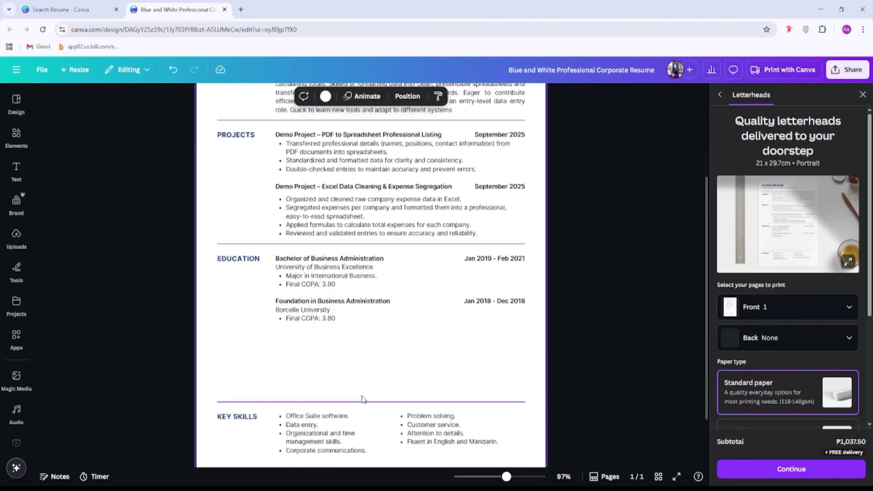
pyautogui.moveTo(261, 376); pyautogui.dragTo(464, 450)
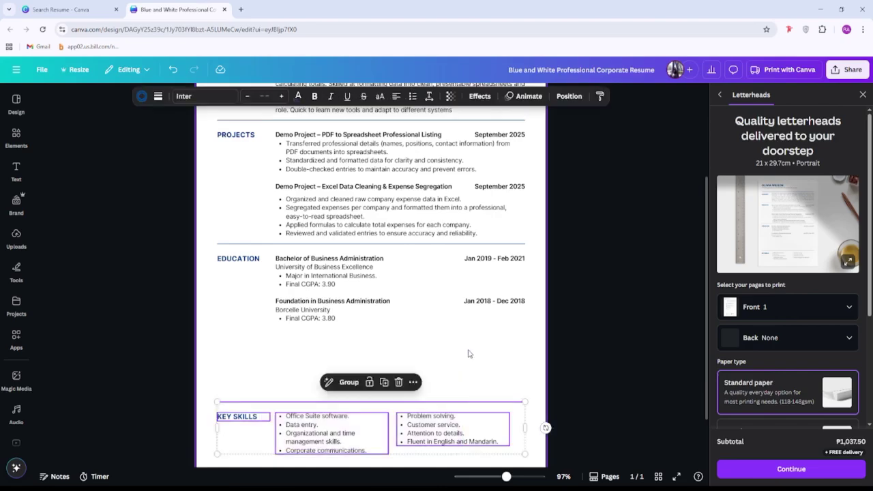
pyautogui.scroll(-1, 471, 341)
pyautogui.scroll(1, 443, 354)
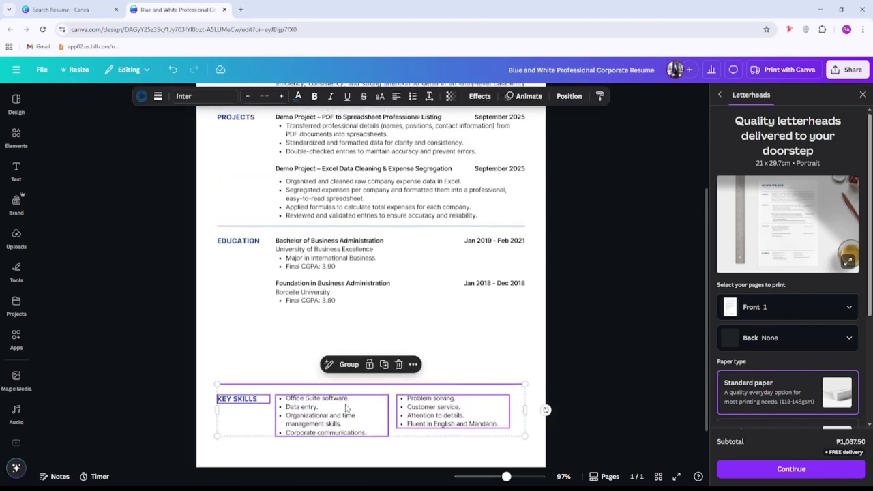
pyautogui.moveTo(347, 409); pyautogui.dragTo(345, 336)
pyautogui.click(374, 424)
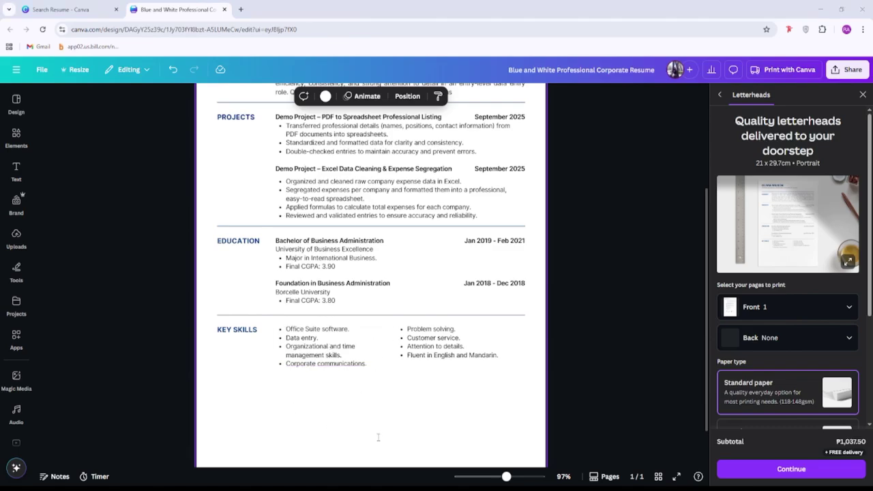
# Step: Replace the first Key Skills column with "Data Entry & Accuracy", "Microsoft Excel / Google Sheets" and "Data Cleaning & Formatting", without a trailing empty bullet
pyautogui.tripleClick(326, 349)
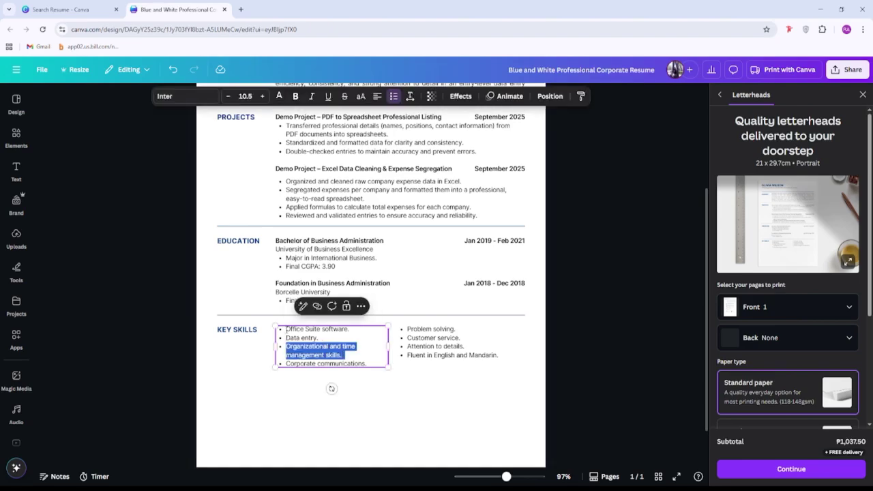
pyautogui.moveTo(287, 329); pyautogui.dragTo(368, 368)
pyautogui.write('Data Entry & Accuracy Microsoft Excel / Google Sheets Data Cleaning & Formatting')
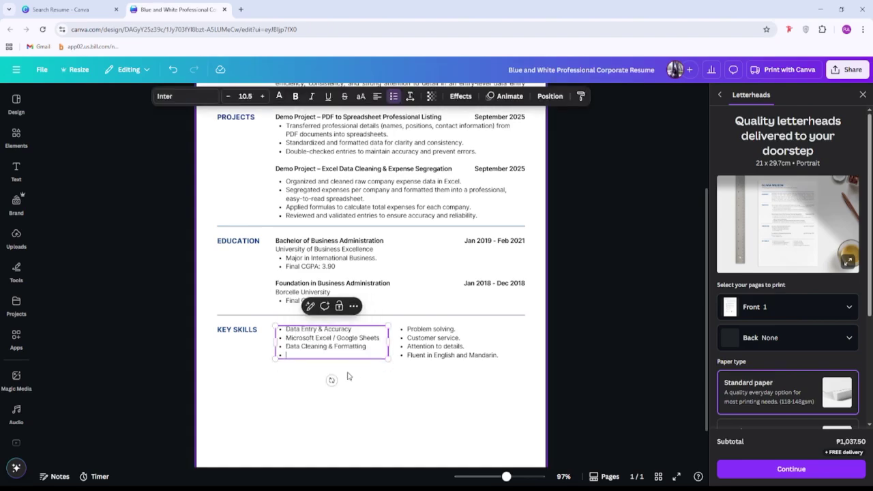
pyautogui.press('BackSpace')
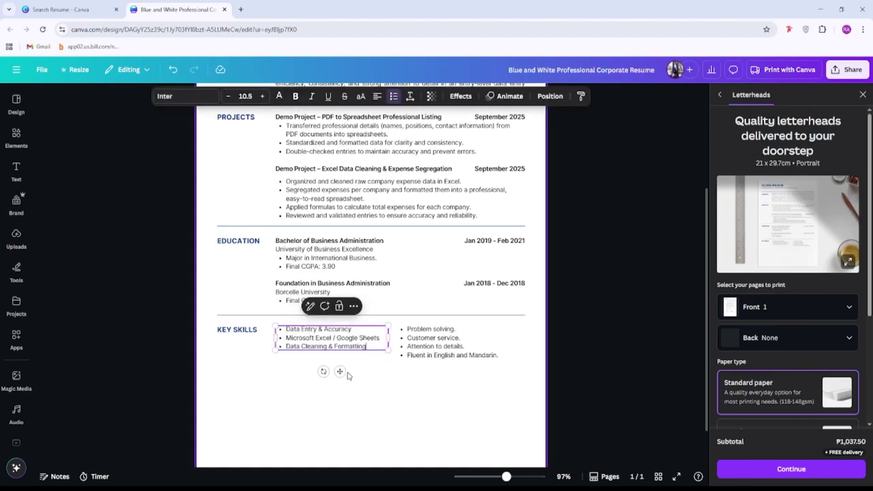
pyautogui.click(290, 383)
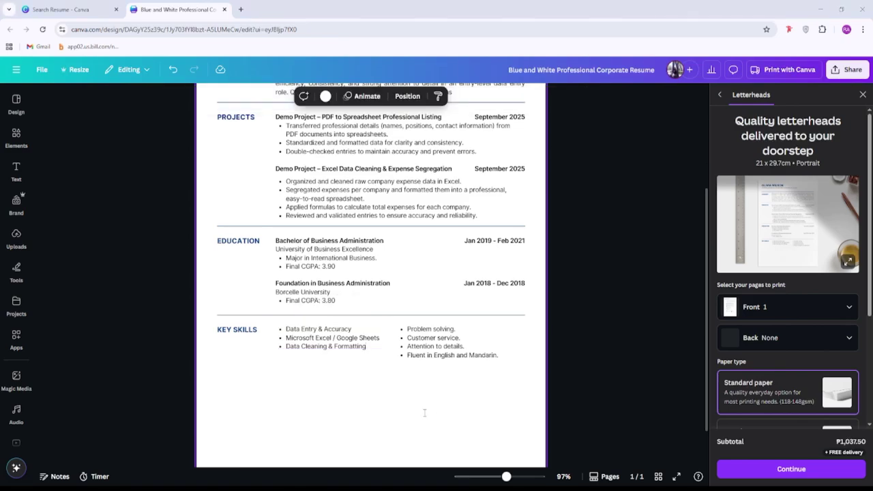
# Step: Replace the second Key Skills column with "File Organization", "Attention to Detail" and "Time Management", without a trailing empty bullet
pyautogui.tripleClick(453, 338)
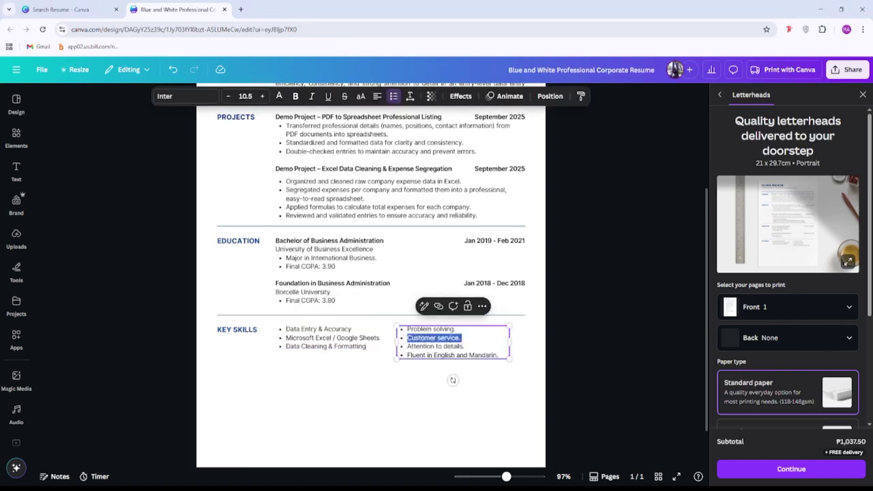
pyautogui.hotkey('ctrl', 'a')
pyautogui.write('File Organization Attention to Detail Time Management')
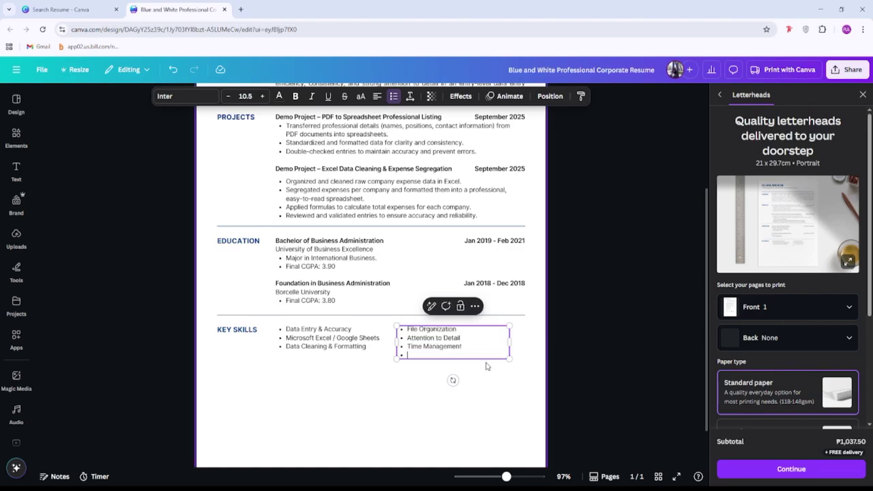
pyautogui.press('BackSpace')
pyautogui.press('BackSpace')
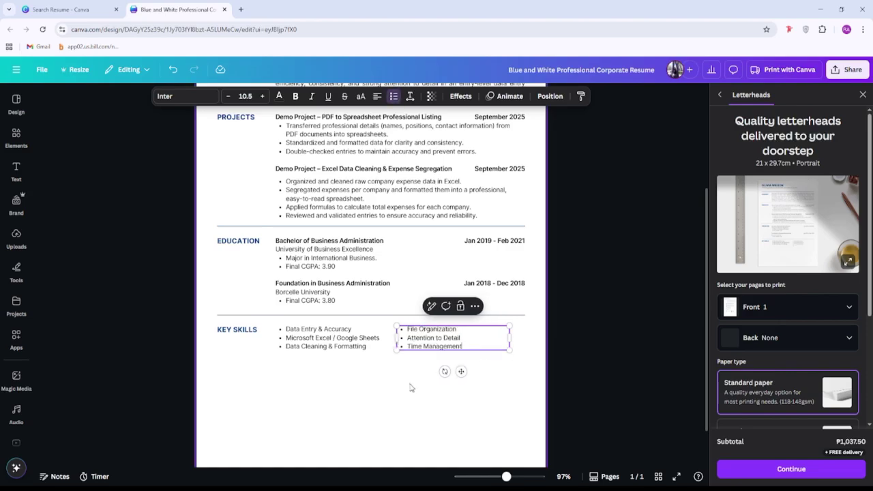
pyautogui.click(365, 393)
pyautogui.scroll(2, 450, 423)
pyautogui.scroll(-3, 457, 382)
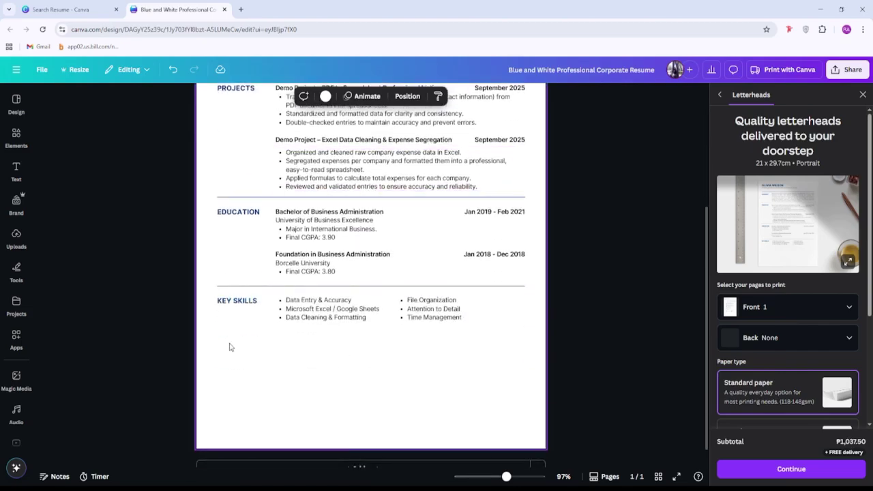
pyautogui.scroll(1, 231, 341)
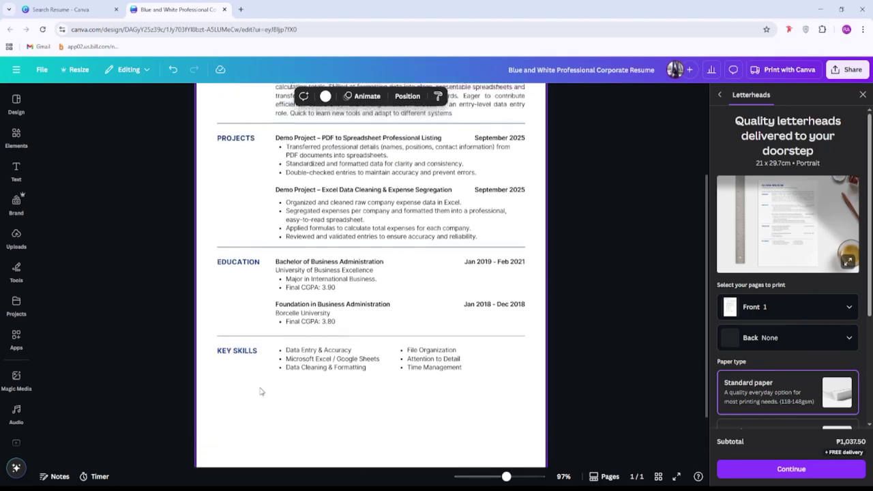
pyautogui.scroll(-2, 258, 362)
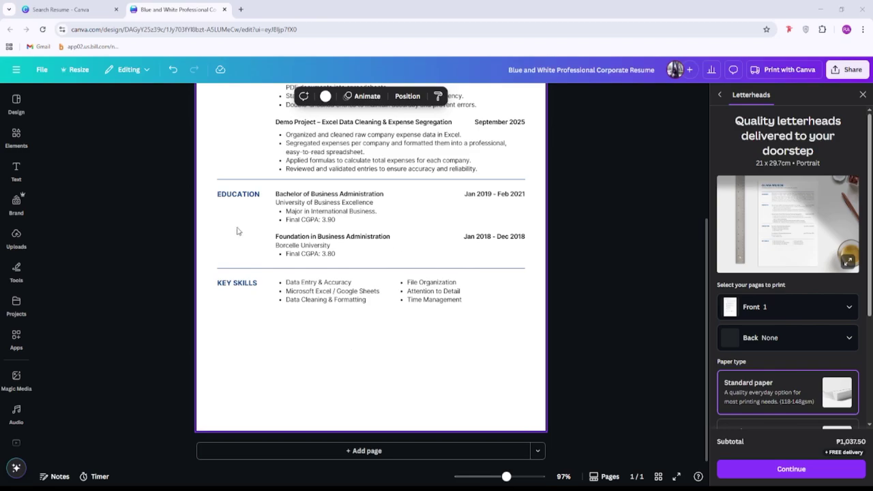
pyautogui.click(265, 285)
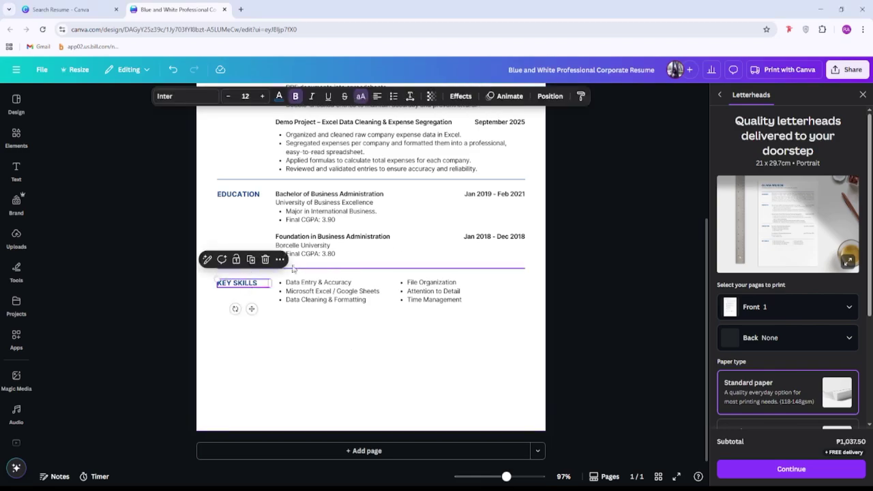
pyautogui.click(323, 268)
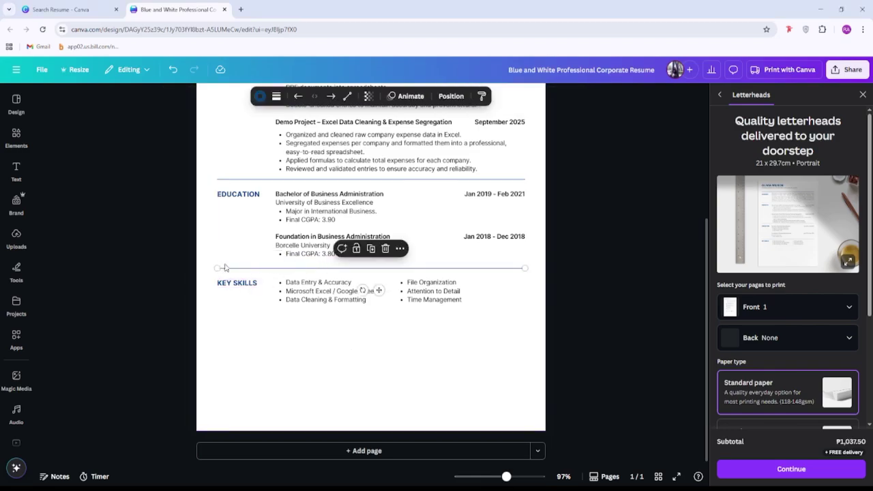
pyautogui.moveTo(220, 269); pyautogui.dragTo(516, 308)
pyautogui.hotkey('ctrl', 'z')
# Step: Group the Key Skills section with its divider line and place a duplicate of the group directly below it
pyautogui.moveTo(259, 315); pyautogui.dragTo(542, 262)
pyautogui.click(348, 248)
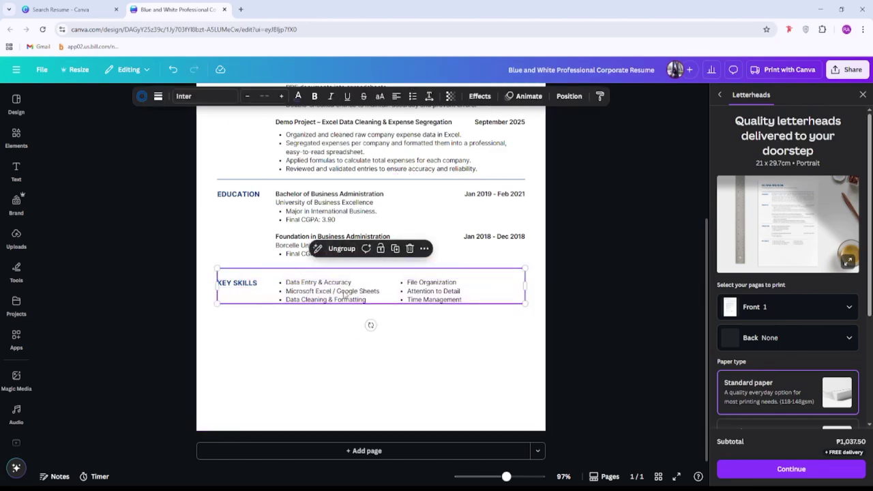
pyautogui.keyDown('alt'); pyautogui.moveTo(344, 293); pyautogui.dragTo(335, 334); pyautogui.keyUp('alt')
# Step: Retitle the duplicated section's heading "SOFTWARE KNOWLEDGE", without an extra blank line
pyautogui.doubleClick(243, 335)
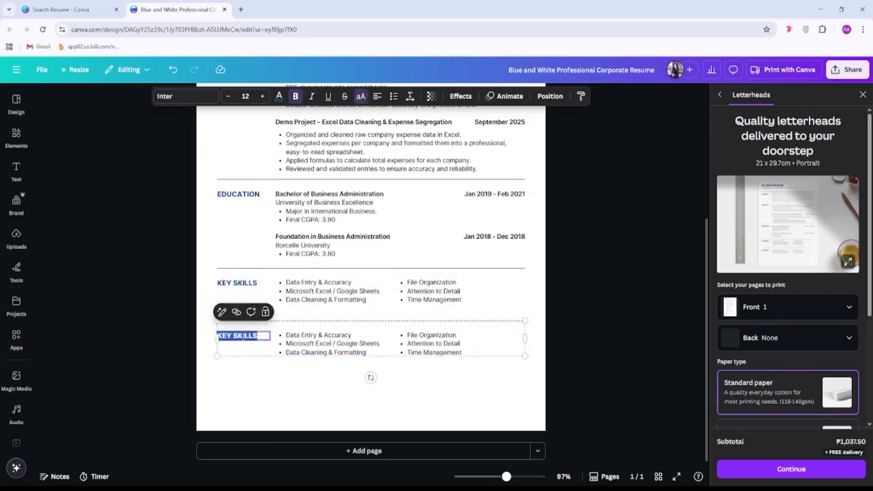
pyautogui.write('SOFTWARE')
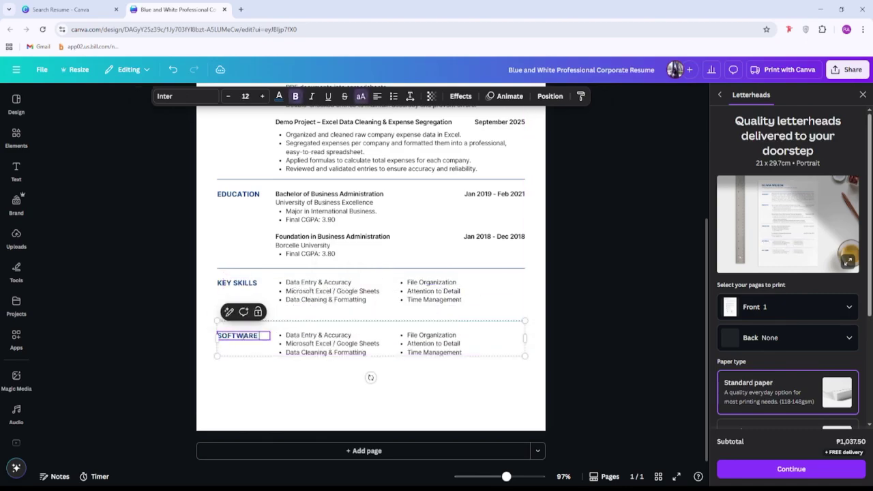
pyautogui.write(' KNOWLEDGE')
pyautogui.press('Return')
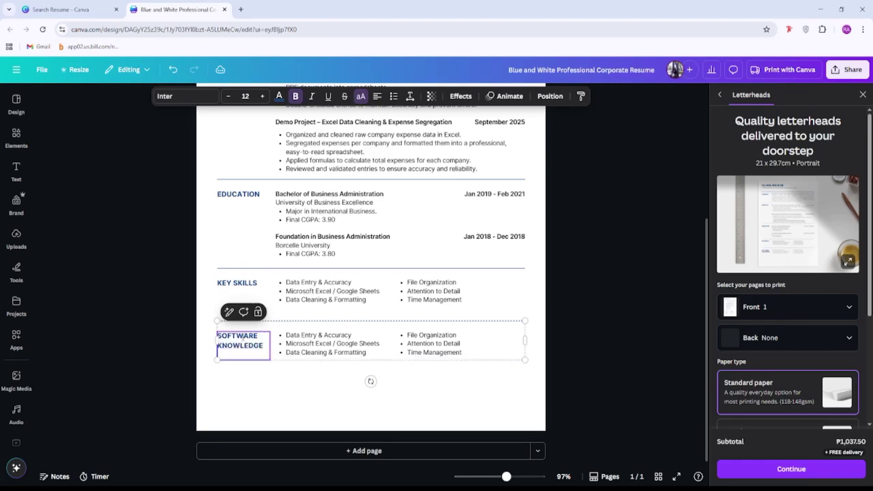
pyautogui.press('BackSpace')
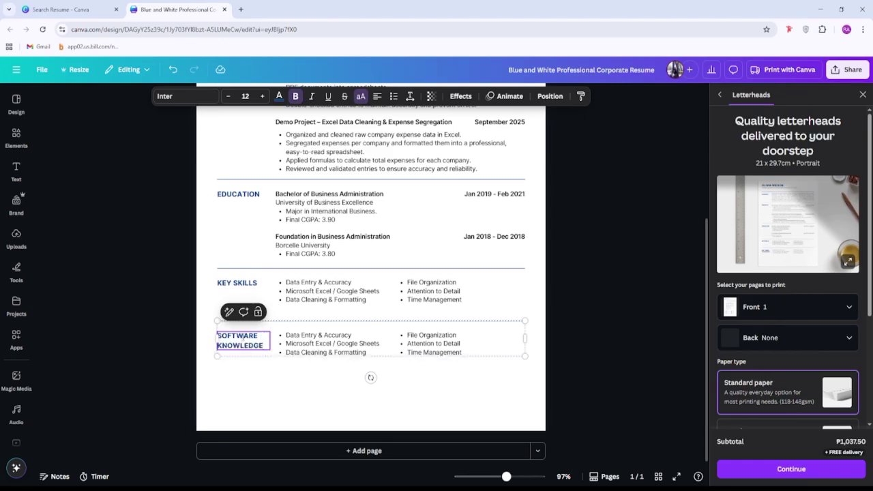
# Step: Replace the first Software Knowledge column with the bullets "Microsoft Excel", "Google Sheets" and "Canva"
pyautogui.click(314, 394)
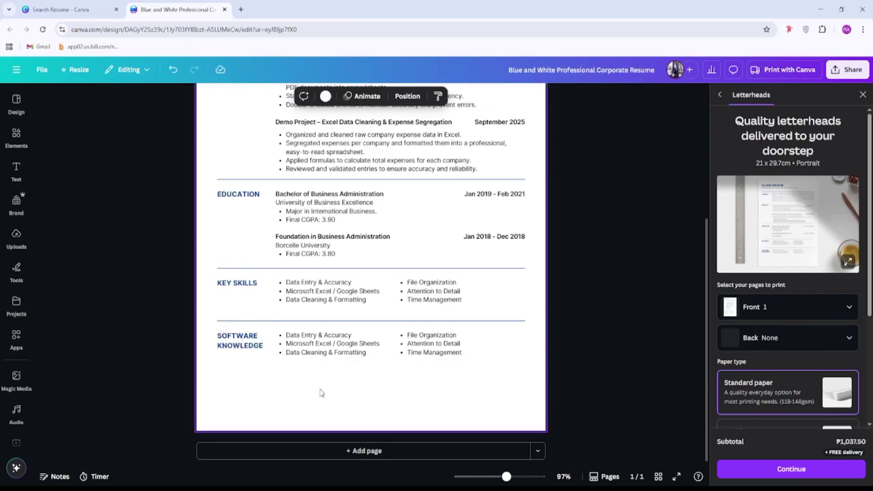
pyautogui.doubleClick(324, 346)
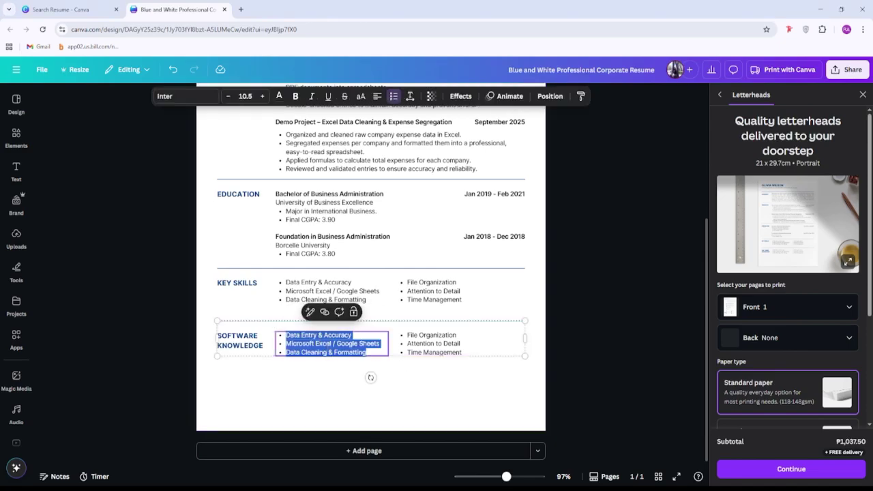
pyautogui.write('Microsoft Exc')
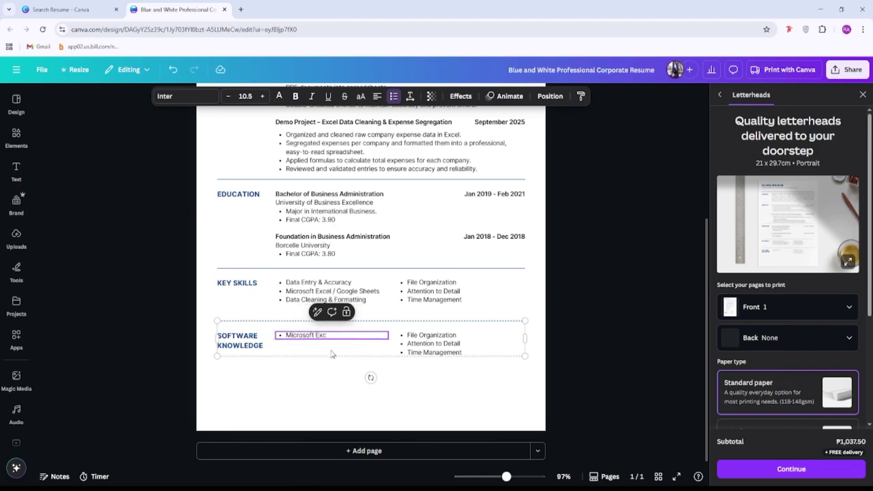
pyautogui.write('el')
pyautogui.press('Return')
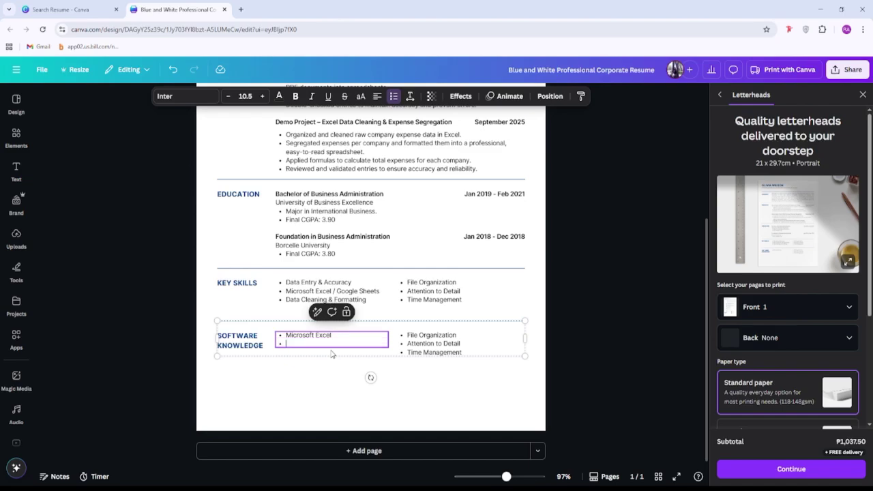
pyautogui.write('Google Sheets')
pyautogui.press('Return')
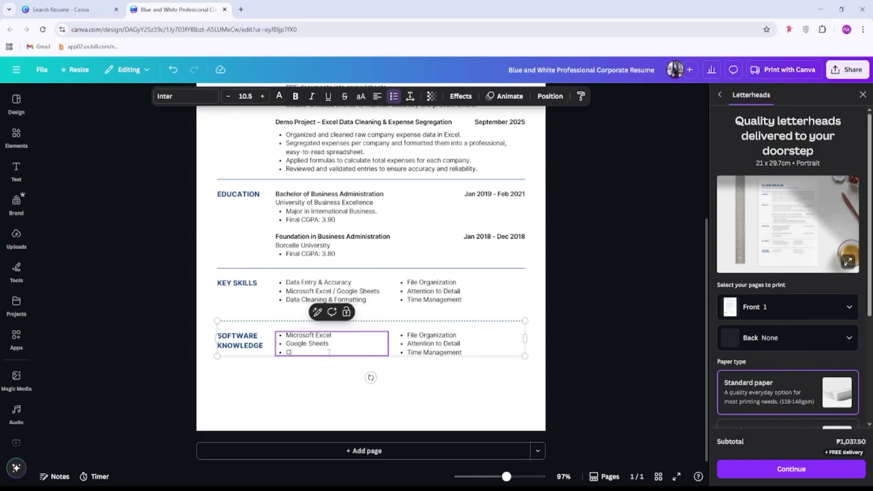
# Step: Replace the second Software Knowledge column with new tool bullets, starting with "Notion" and "Trello"
pyautogui.doubleClick(443, 337)
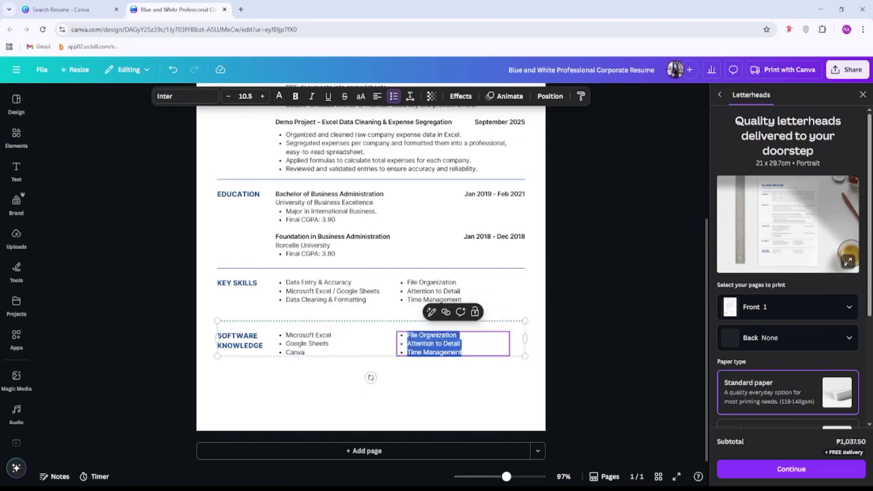
pyautogui.click(431, 344)
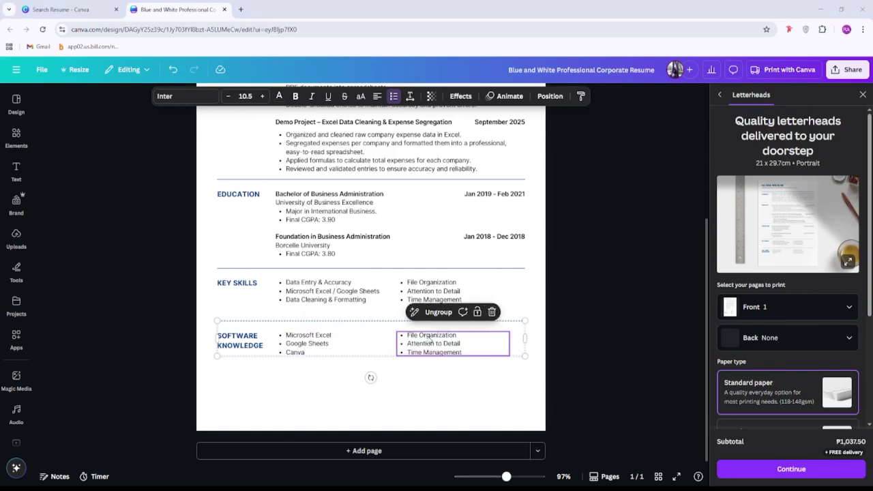
pyautogui.doubleClick(437, 351)
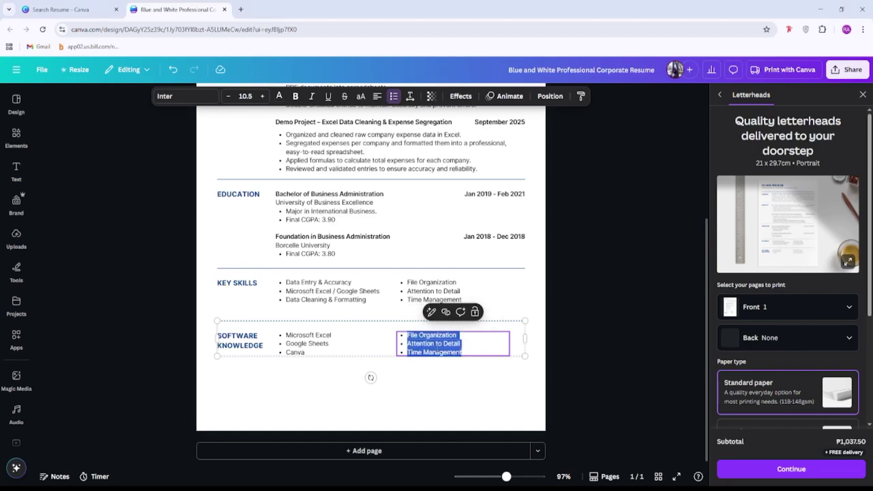
pyautogui.write('Notion')
pyautogui.press('Return')
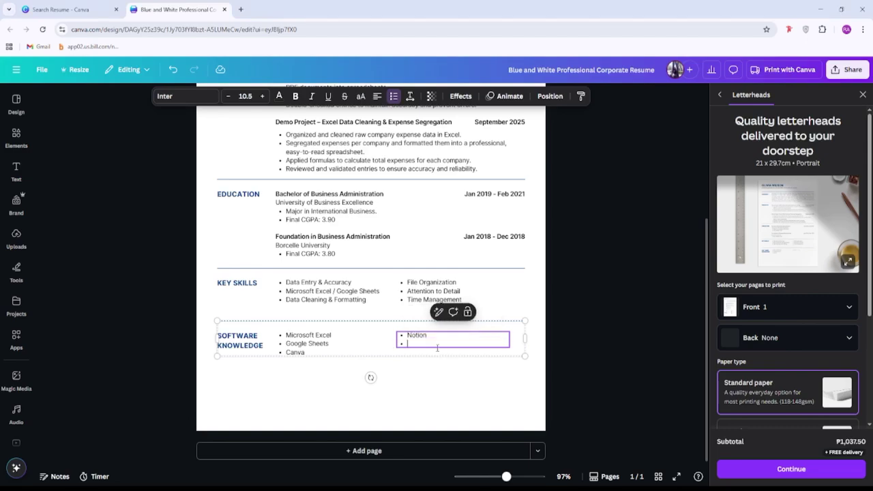
pyautogui.write('Trello')
pyautogui.press('Return')
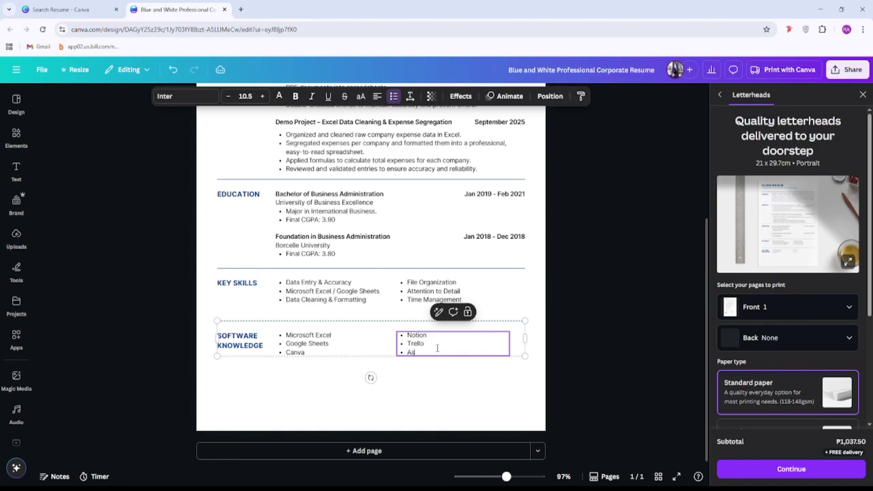
pyautogui.click(432, 382)
# Step: Delete all the text in the second Software Knowledge column
pyautogui.doubleClick(417, 340)
pyautogui.moveTo(435, 354); pyautogui.dragTo(389, 330)
pyautogui.press('BackSpace')
pyautogui.press('BackSpace')
pyautogui.press('BackSpace')
pyautogui.press('BackSpace')
pyautogui.press('BackSpace')
pyautogui.press('BackSpace')
pyautogui.press('BackSpace')
pyautogui.press('BackSpace')
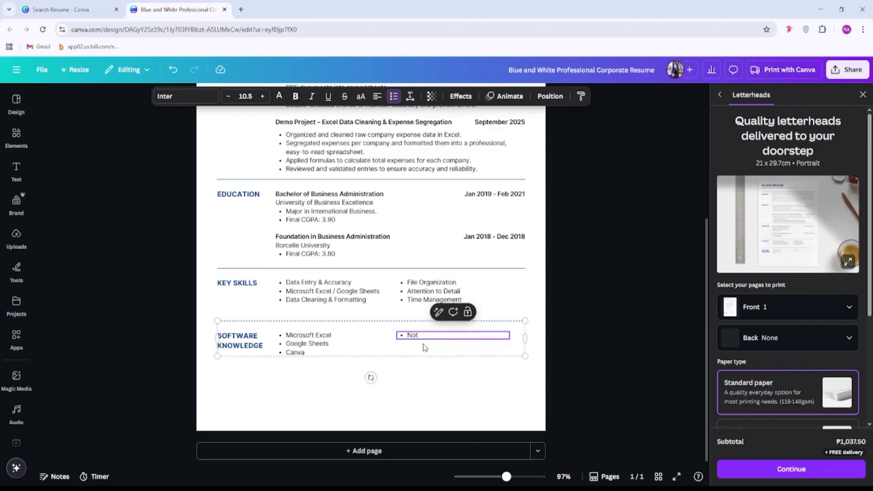
# Step: Remove the "Canva" bullet from the first Software Knowledge column, without leaving an empty bullet
pyautogui.click(312, 353)
pyautogui.press('BackSpace')
pyautogui.press('BackSpace')
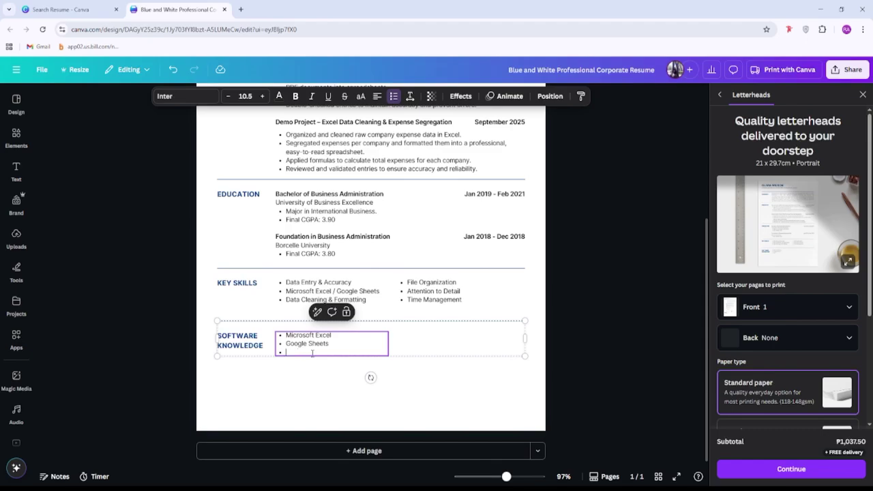
pyautogui.press('BackSpace')
pyautogui.click(305, 378)
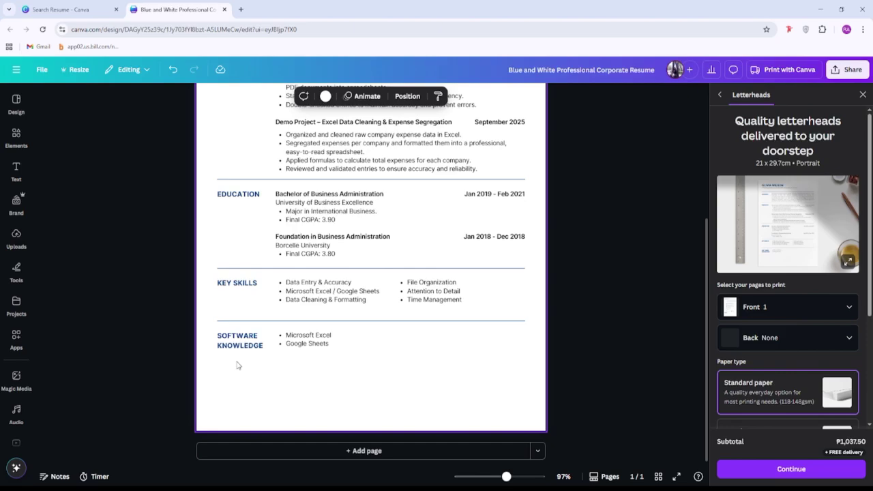
# Step: Swap the order of the last two sections so Software Knowledge sits under Education and Key Skills follows directly below it
pyautogui.moveTo(236, 362); pyautogui.dragTo(498, 316)
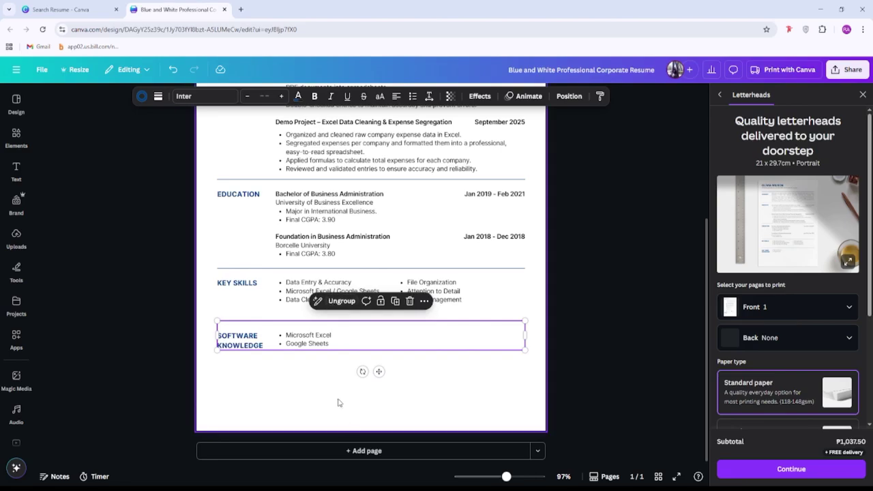
pyautogui.click(332, 378)
pyautogui.moveTo(337, 291); pyautogui.dragTo(334, 385)
pyautogui.moveTo(321, 341); pyautogui.dragTo(315, 288)
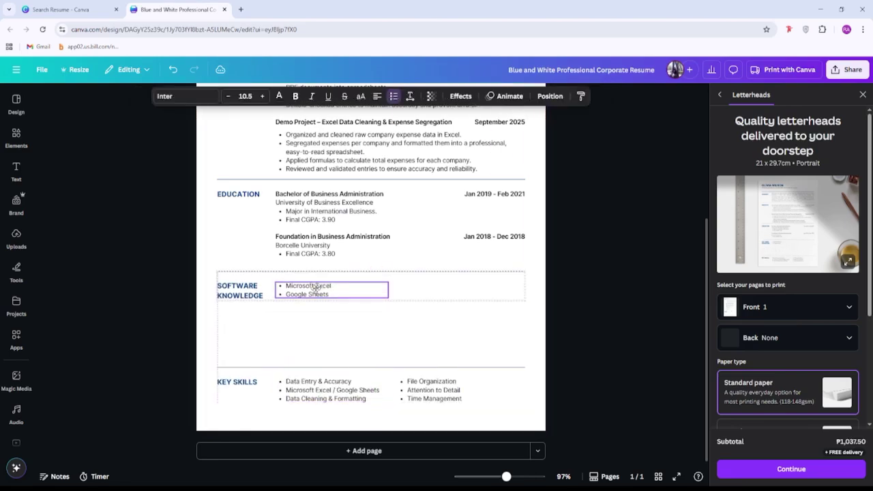
pyautogui.moveTo(354, 396); pyautogui.dragTo(354, 346)
pyautogui.click(431, 417)
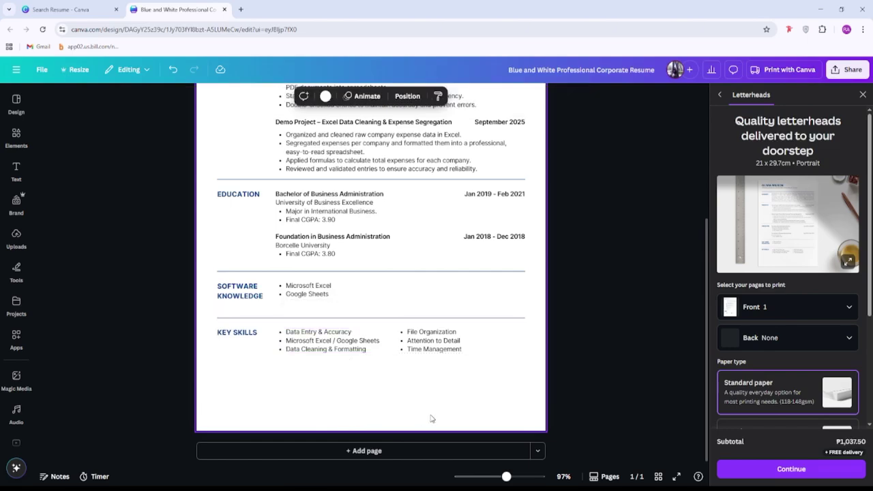
# Step: Group all sections from the divider line above Summary through Key Skills, and move the group slightly down the page
pyautogui.scroll(3, 430, 417)
pyautogui.scroll(3, 428, 247)
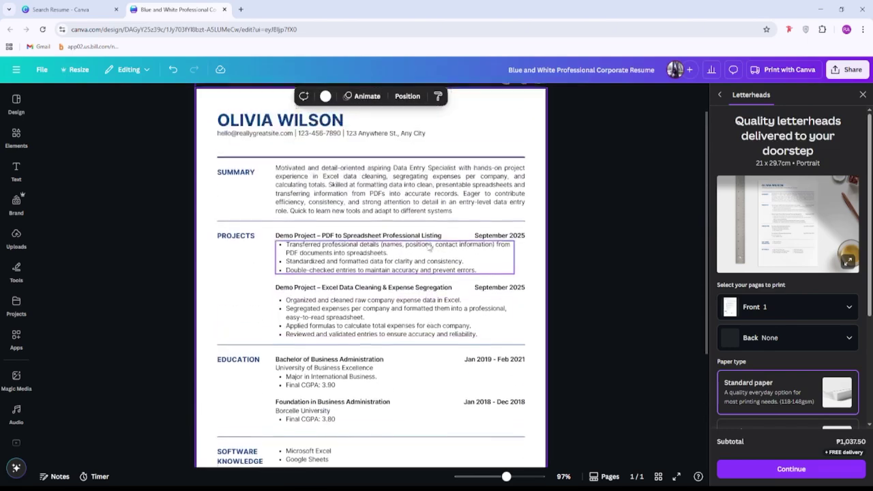
pyautogui.scroll(-5, 428, 247)
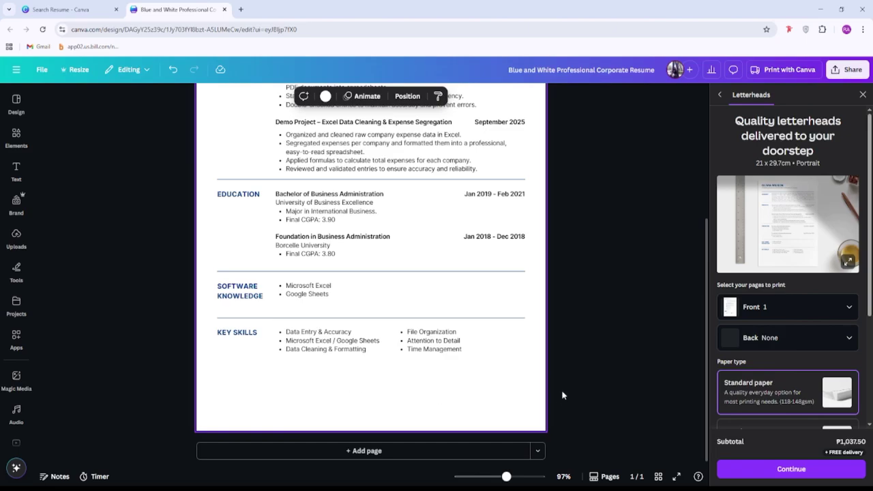
pyautogui.scroll(5, 625, 297)
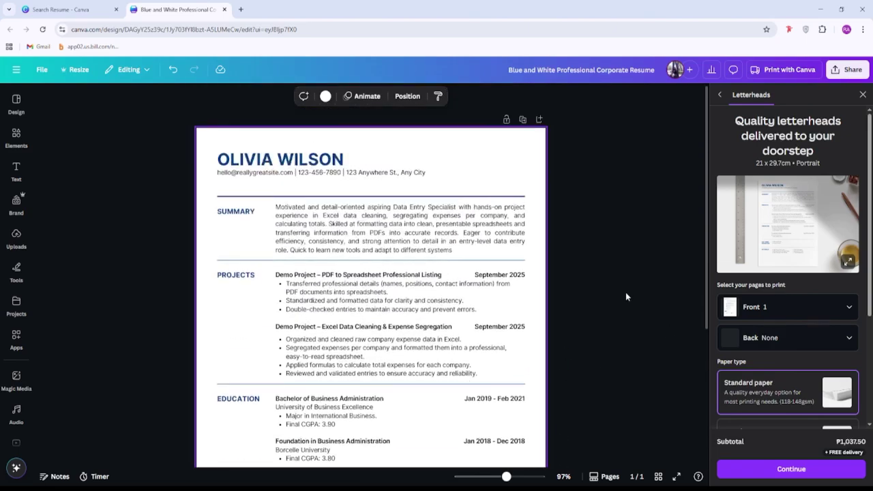
pyautogui.scroll(-3, 625, 297)
pyautogui.scroll(3, 625, 297)
pyautogui.moveTo(235, 188); pyautogui.dragTo(480, 403)
pyautogui.scroll(-3, 475, 402)
pyautogui.scroll(-2, 482, 403)
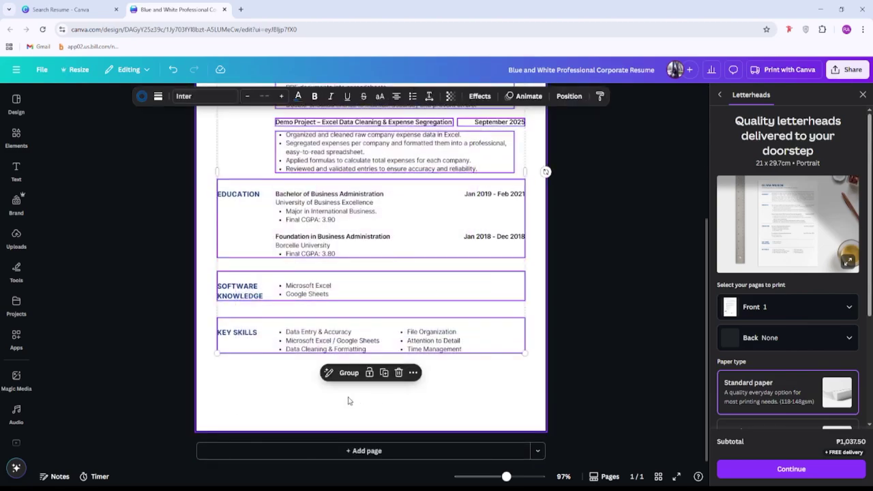
pyautogui.click(349, 374)
pyautogui.moveTo(361, 276); pyautogui.dragTo(363, 287)
# Step: Move the contact line and the name heading slightly down, and shift the grouped sections slightly up to close the gap beneath them
pyautogui.scroll(4, 362, 287)
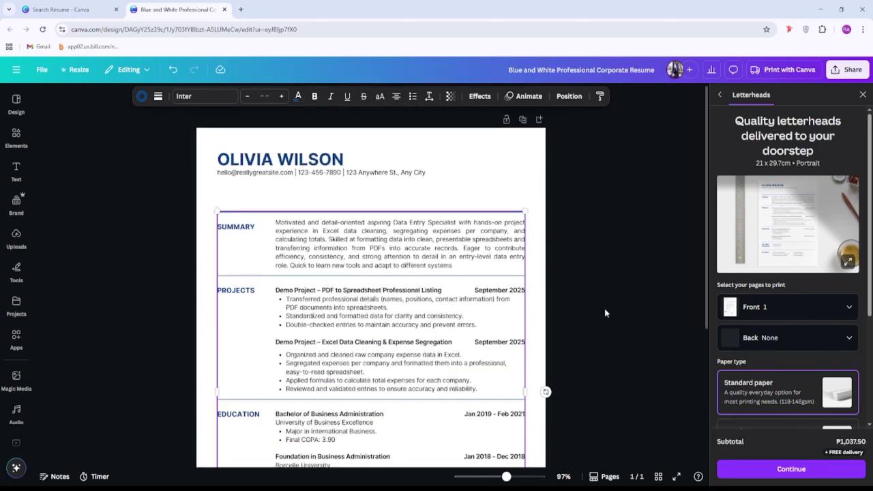
pyautogui.click(299, 178)
pyautogui.moveTo(299, 179)
pyautogui.mouseDown()
pyautogui.moveTo(299, 187)
pyautogui.moveTo(292, 168)
pyautogui.mouseUp()
pyautogui.click(293, 163)
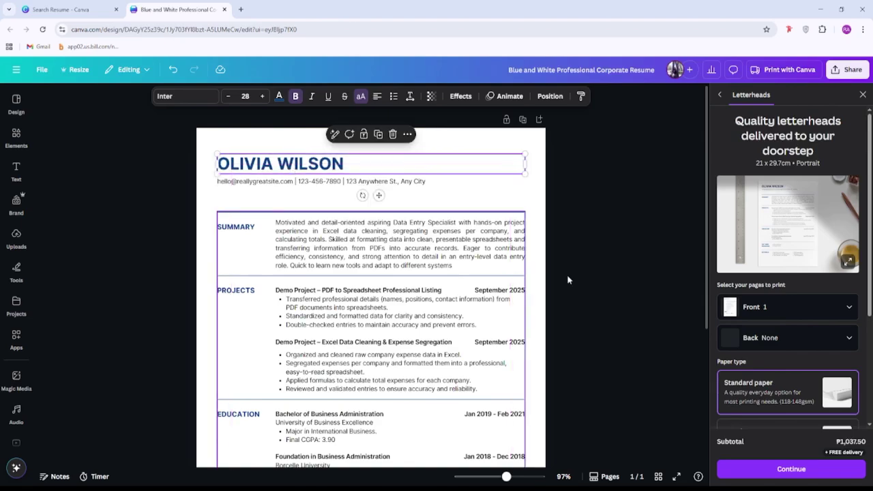
pyautogui.click(645, 242)
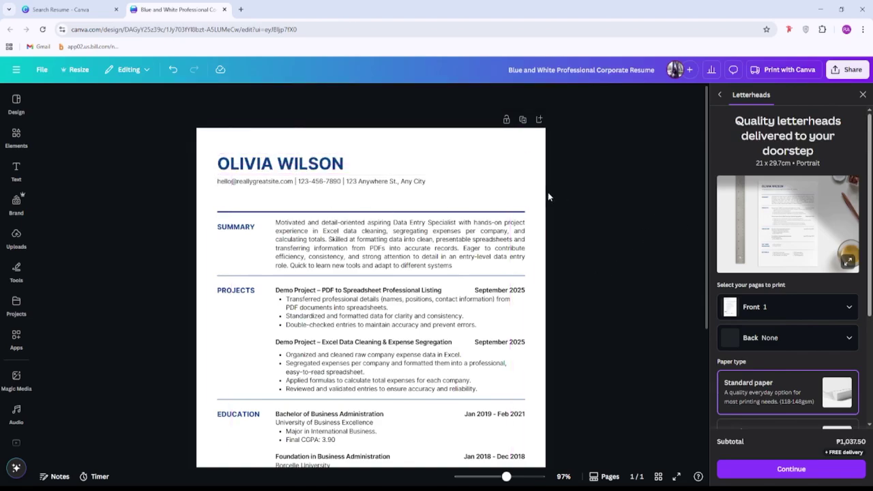
pyautogui.moveTo(430, 245); pyautogui.dragTo(440, 235)
pyautogui.click(640, 204)
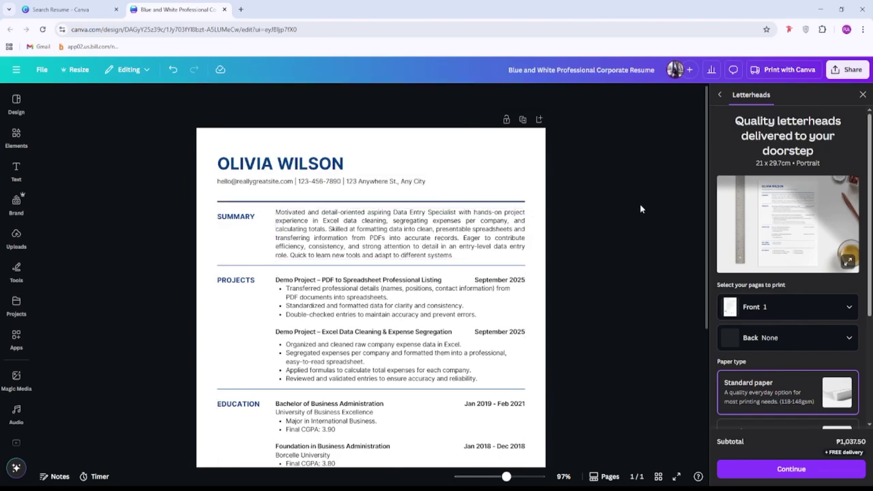
# Step: Review the resume layout from the header to Key Skills, and check the dates of the two demo projects
pyautogui.scroll(-2, 640, 208)
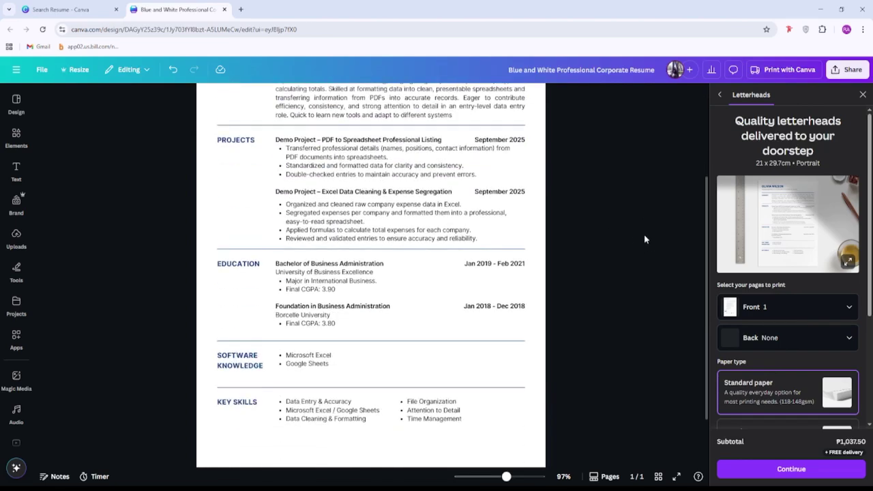
pyautogui.scroll(2, 641, 260)
pyautogui.scroll(-2, 642, 265)
pyautogui.scroll(3, 597, 253)
pyautogui.scroll(-3, 598, 253)
pyautogui.doubleClick(505, 140)
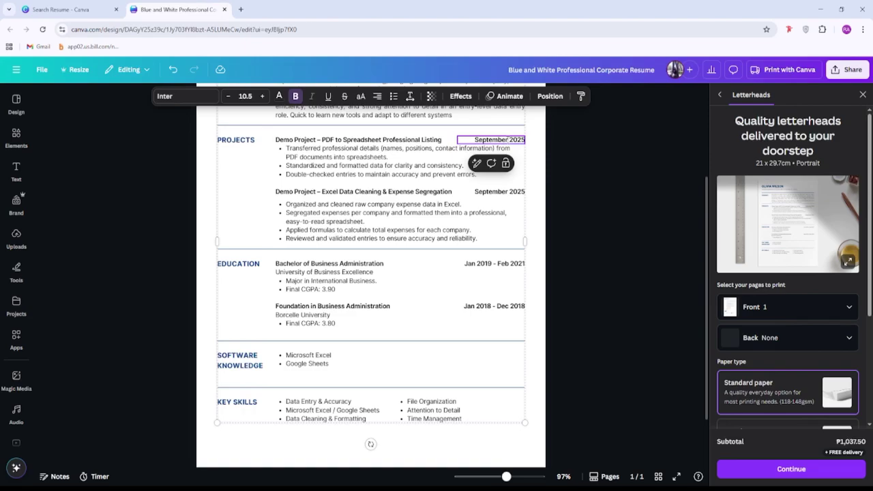
pyautogui.click(492, 195)
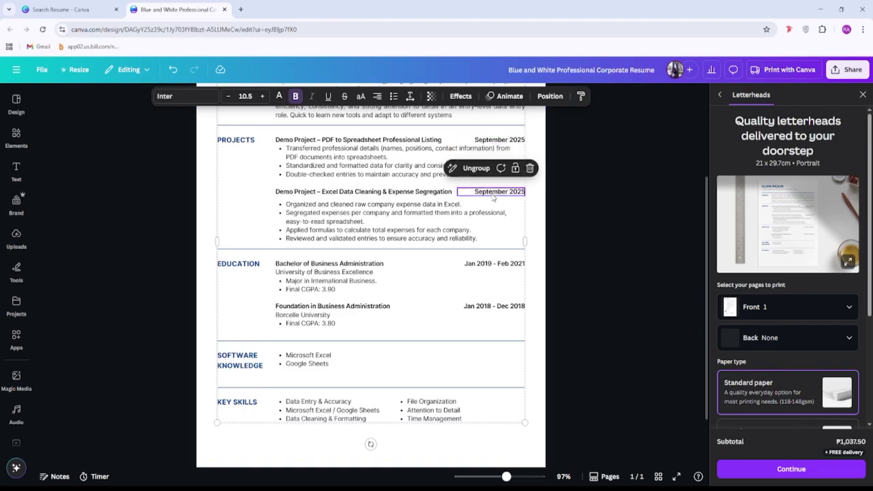